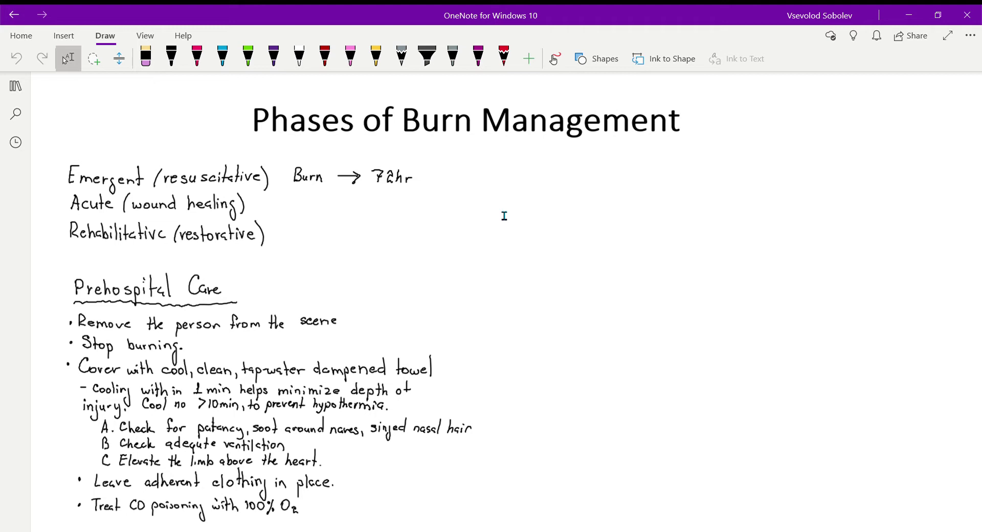
Pick the cyan pen and handwrite 'Diurees' after '72hr' on the Emergent phase line
{"action": "key", "text": "Right"}
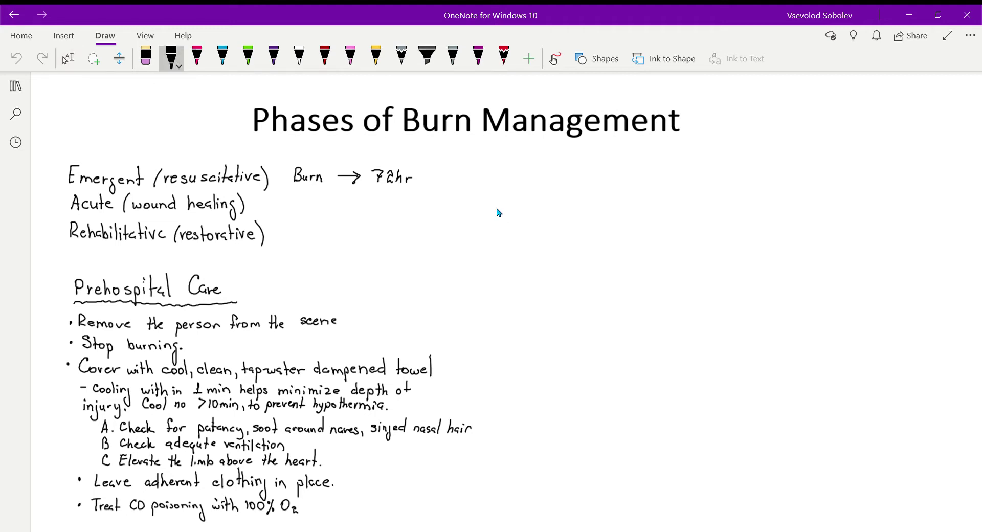
{"action": "key", "text": "Right"}
{"action": "key", "text": "Right"}
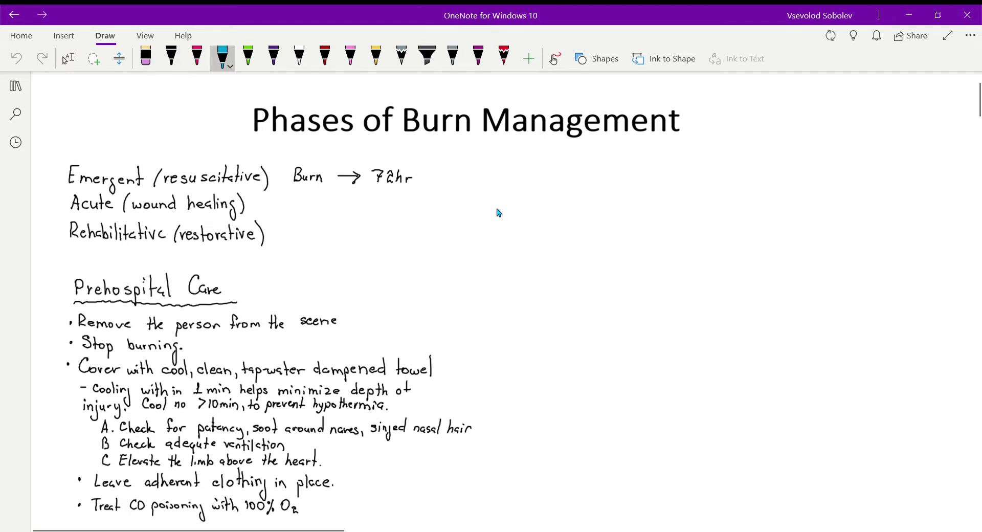
{"action": "mouse_move", "coordinate": [424, 171]}
{"action": "left_mouse_down"}
{"action": "mouse_move", "coordinate": [429, 183]}
{"action": "mouse_move", "coordinate": [479, 184]}
{"action": "left_mouse_up"}
{"action": "left_click_drag", "start_coordinate": [487, 177], "coordinate": [482, 185]}
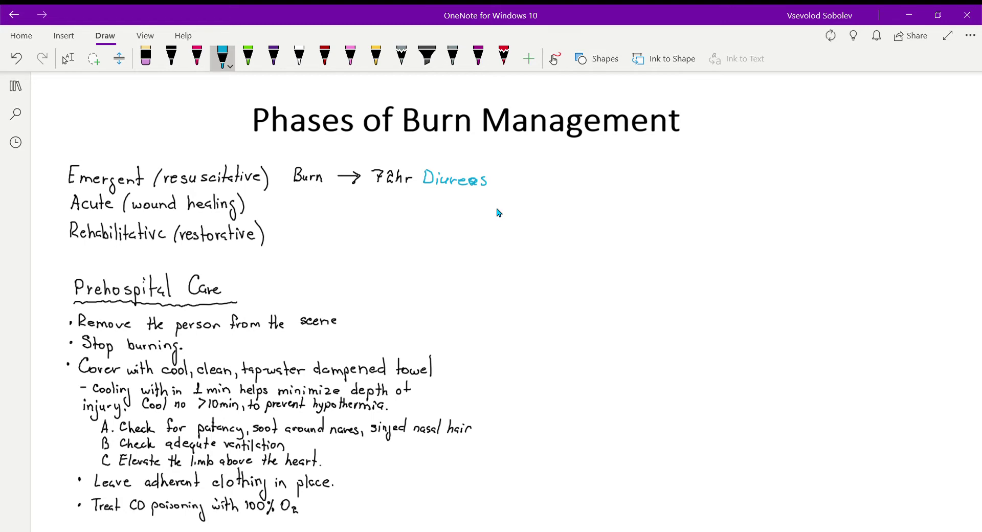
Tick the singed nasal hair, adequate ventilation and elevate-limb-above-heart items in blue
{"action": "scroll", "coordinate": [448, 260], "scroll_direction": "down", "scroll_amount": 3}
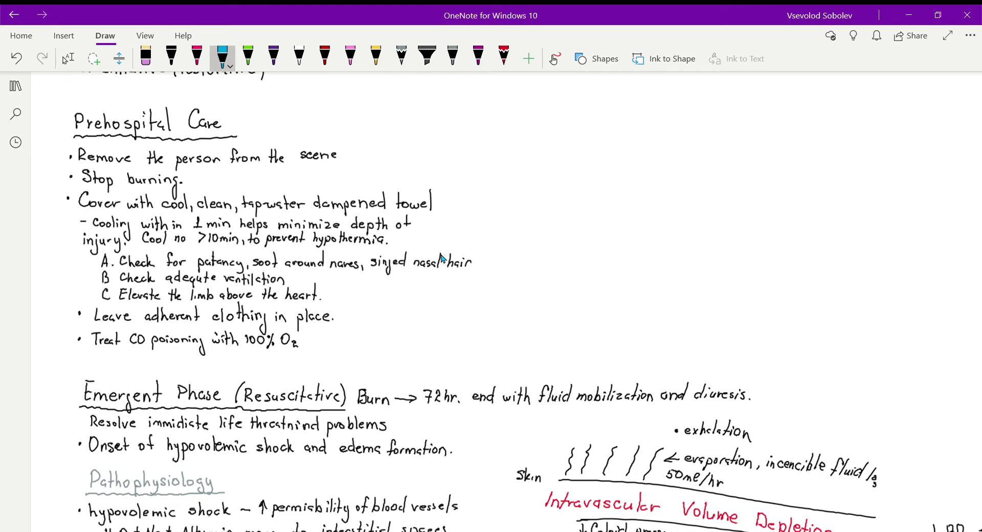
{"action": "left_click_drag", "start_coordinate": [481, 259], "coordinate": [490, 255]}
{"action": "left_click_drag", "start_coordinate": [295, 279], "coordinate": [300, 273]}
{"action": "left_click_drag", "start_coordinate": [328, 292], "coordinate": [333, 293]}
Undo the misspelled ending of 'Diurees' beside 72hr and rewrite it as 'Diuresis'
{"action": "scroll", "coordinate": [617, 315], "scroll_direction": "down", "scroll_amount": 3}
{"action": "scroll", "coordinate": [617, 315], "scroll_direction": "down", "scroll_amount": 2}
{"action": "scroll", "coordinate": [617, 314], "scroll_direction": "down", "scroll_amount": 1}
{"action": "scroll", "coordinate": [118, 387], "scroll_direction": "up", "scroll_amount": 3}
{"action": "scroll", "coordinate": [119, 387], "scroll_direction": "up", "scroll_amount": 3}
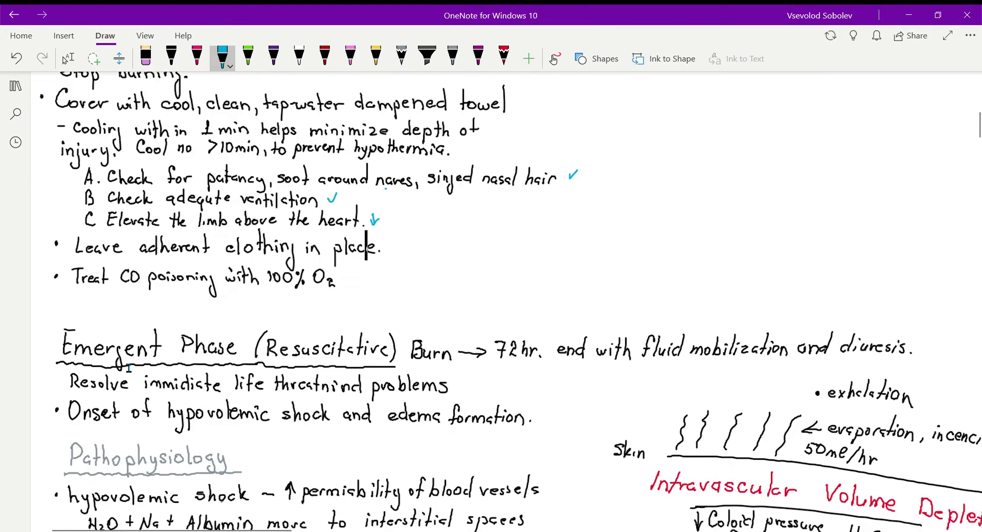
{"action": "scroll", "coordinate": [122, 381], "scroll_direction": "down", "scroll_amount": 4}
{"action": "scroll", "coordinate": [122, 358], "scroll_direction": "down", "scroll_amount": 2}
{"action": "scroll", "coordinate": [123, 358], "scroll_direction": "up", "scroll_amount": 2}
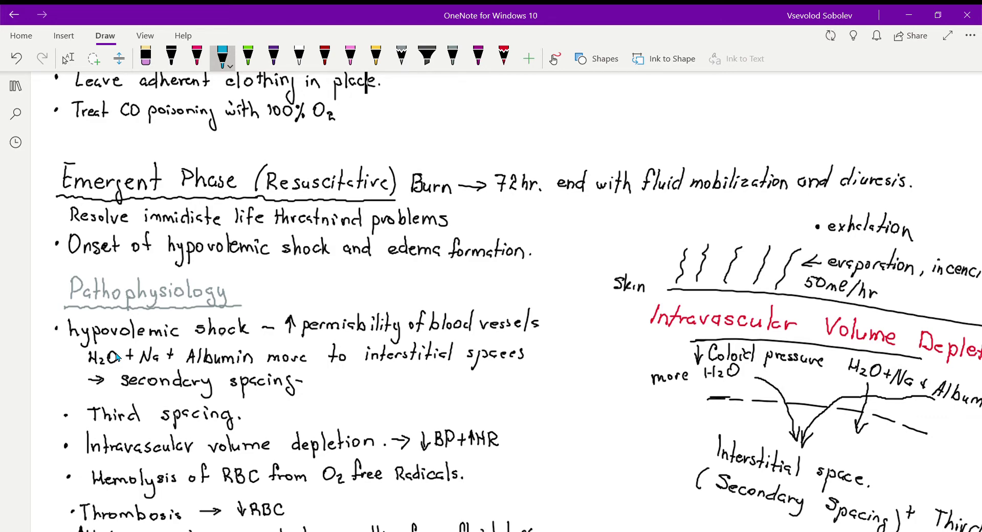
{"action": "scroll", "coordinate": [117, 356], "scroll_direction": "up", "scroll_amount": 8}
{"action": "scroll", "coordinate": [117, 357], "scroll_direction": "up", "scroll_amount": 2}
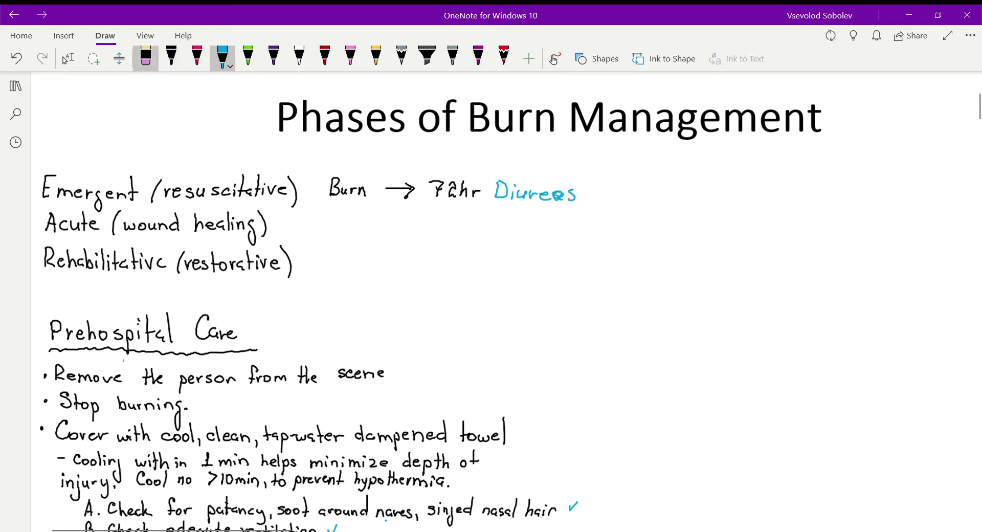
{"action": "key", "text": "alt+d"}
{"action": "key", "text": "ctrl+z"}
{"action": "key", "text": "ctrl+z"}
{"action": "key", "text": "ctrl+z"}
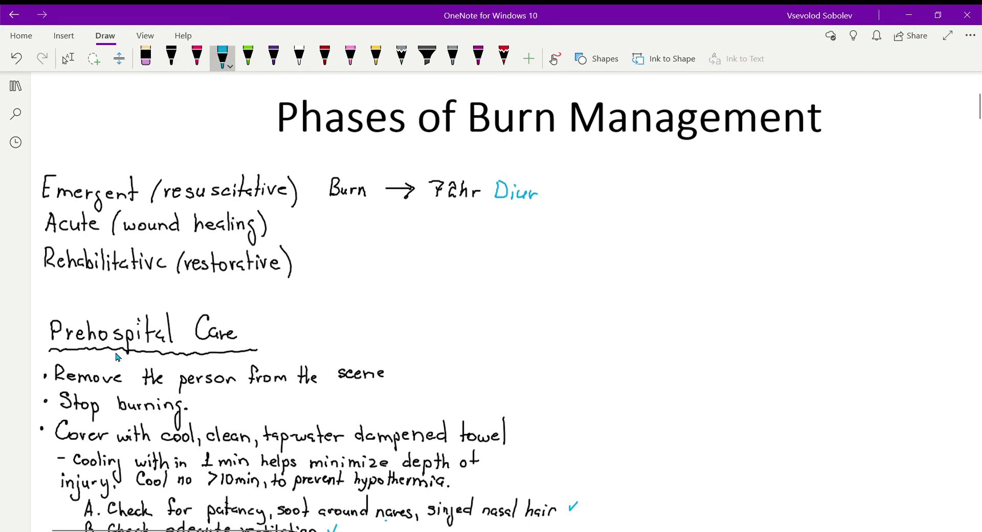
{"action": "left_click_drag", "start_coordinate": [541, 196], "coordinate": [569, 200]}
{"action": "scroll", "coordinate": [117, 357], "scroll_direction": "down", "scroll_amount": 6}
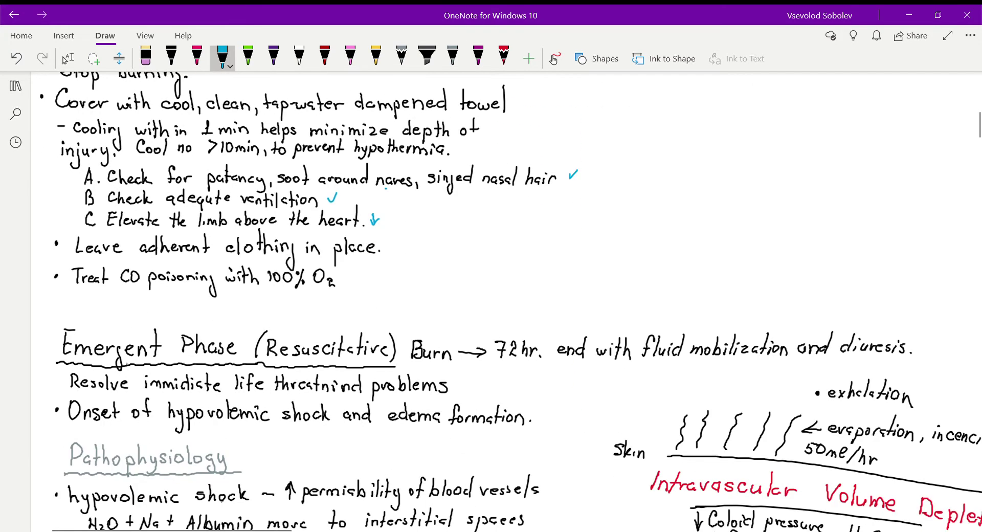
{"action": "scroll", "coordinate": [126, 364], "scroll_direction": "down", "scroll_amount": 2}
{"action": "scroll", "coordinate": [127, 363], "scroll_direction": "down", "scroll_amount": 2}
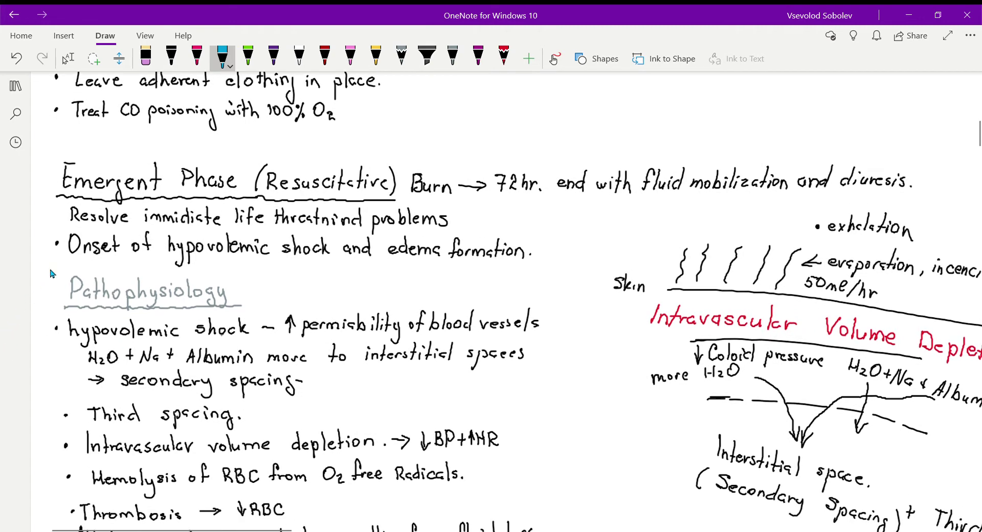
{"action": "scroll", "coordinate": [142, 249], "scroll_direction": "down", "scroll_amount": 2}
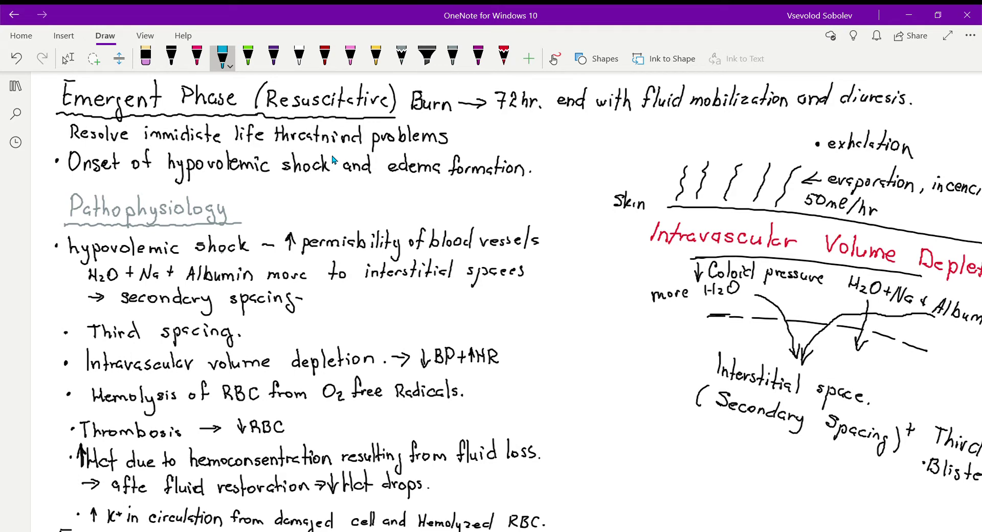
{"action": "scroll", "coordinate": [353, 225], "scroll_direction": "down", "scroll_amount": 3}
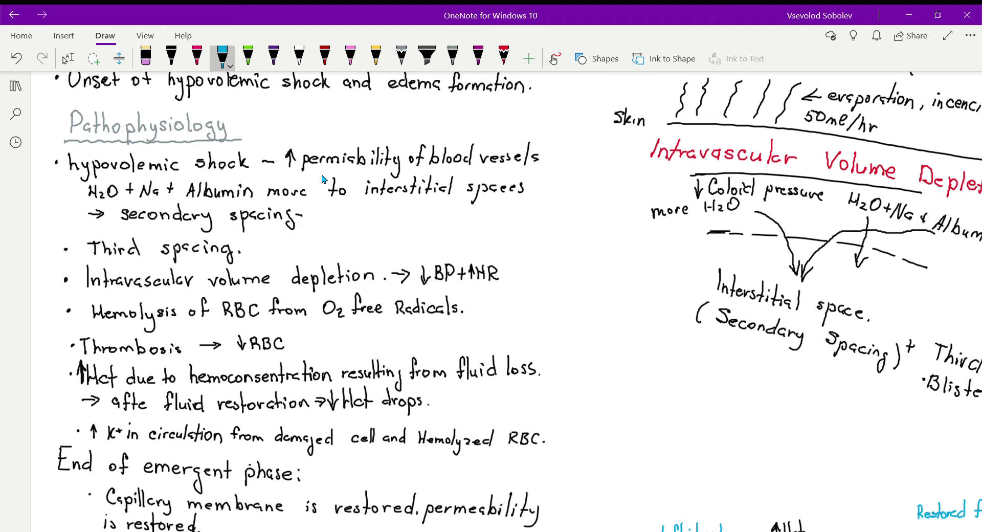
{"action": "key", "text": "Escape"}
Draw a blue arrow after the K+ from hemolyzed RBC note and write 'Arrythmias'
{"action": "scroll", "coordinate": [239, 361], "scroll_direction": "down", "scroll_amount": 3}
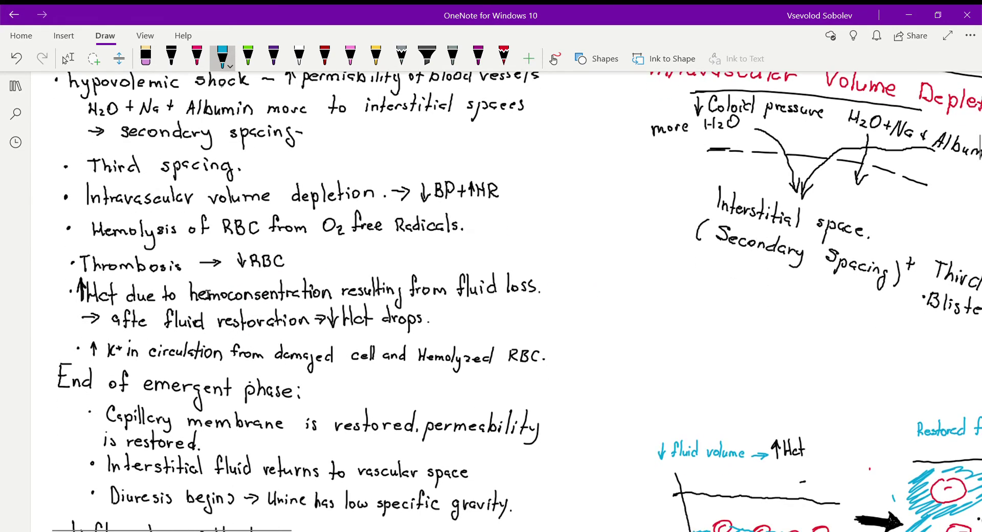
{"action": "scroll", "coordinate": [207, 293], "scroll_direction": "down", "scroll_amount": 3}
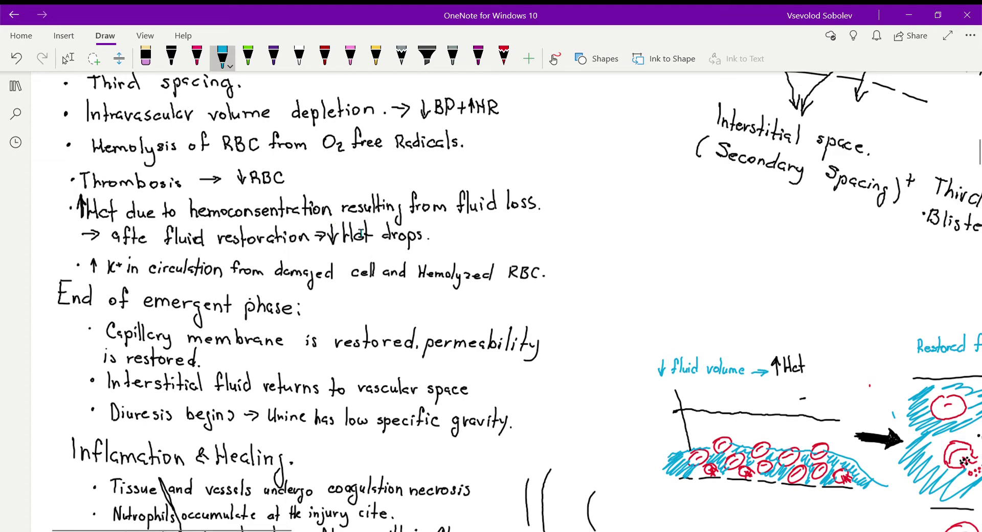
{"action": "scroll", "coordinate": [361, 233], "scroll_direction": "up", "scroll_amount": 3}
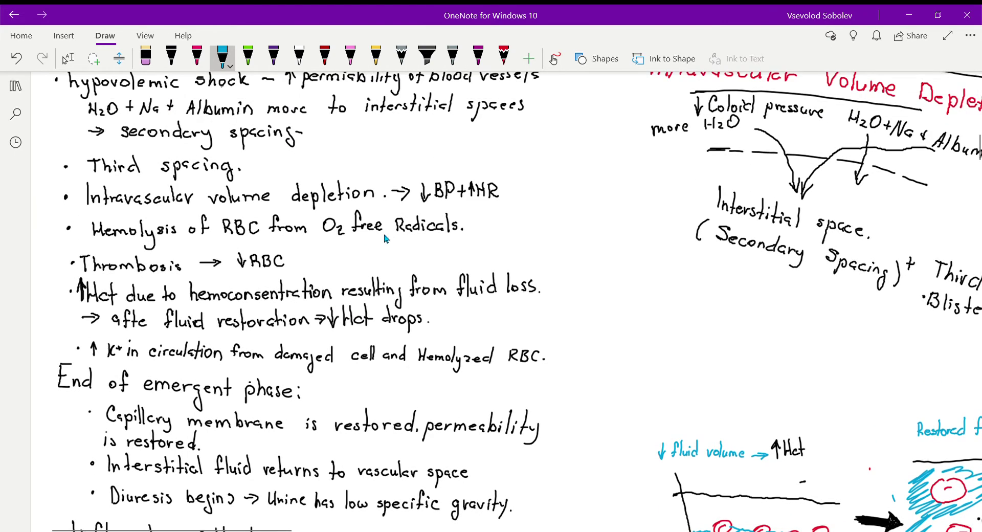
{"action": "mouse_move", "coordinate": [544, 344]}
{"action": "left_mouse_down"}
{"action": "mouse_move", "coordinate": [595, 341]}
{"action": "mouse_move", "coordinate": [594, 357]}
{"action": "left_mouse_up"}
{"action": "mouse_move", "coordinate": [604, 335]}
{"action": "left_mouse_down"}
{"action": "mouse_move", "coordinate": [612, 349]}
{"action": "mouse_move", "coordinate": [635, 337]}
{"action": "mouse_move", "coordinate": [648, 349]}
{"action": "left_mouse_up"}
Scroll the page right toward the Intravascular Volume Depletion diagram
{"action": "scroll", "coordinate": [385, 238], "scroll_direction": "up", "scroll_amount": 4}
{"action": "scroll", "coordinate": [445, 263], "scroll_direction": "up", "scroll_amount": 1}
{"action": "scroll", "coordinate": [445, 263], "scroll_direction": "down", "scroll_amount": 3}
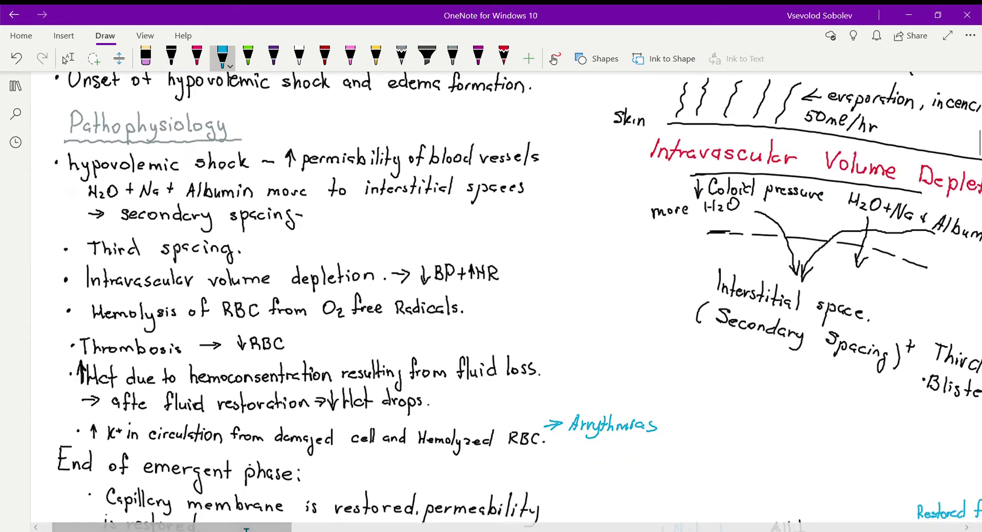
{"action": "left_click_drag", "start_coordinate": [247, 529], "coordinate": [384, 529]}
Bring the Intravascular Volume Depletion diagram into view and select the red pen
{"action": "scroll", "coordinate": [382, 417], "scroll_direction": "up", "scroll_amount": 2}
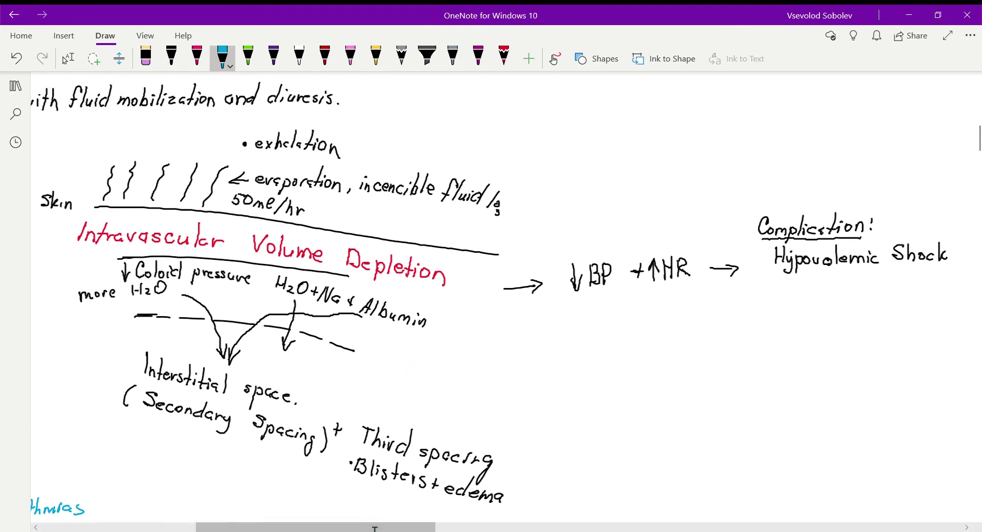
{"action": "left_click_drag", "start_coordinate": [375, 529], "coordinate": [371, 529]}
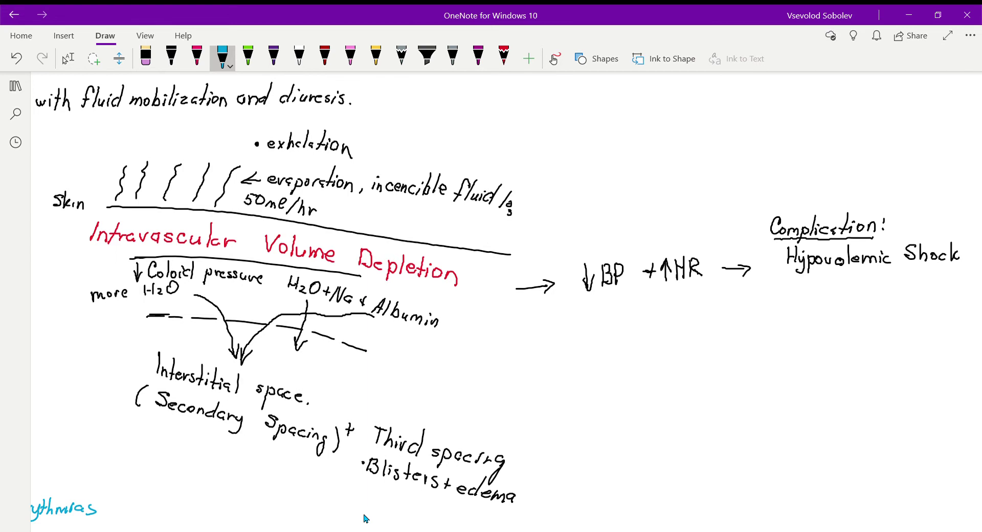
{"action": "left_click", "coordinate": [197, 56]}
Underline 'Intravascular' and trace the dashed membrane line in red
{"action": "mouse_move", "coordinate": [128, 257]}
{"action": "left_mouse_down"}
{"action": "mouse_move", "coordinate": [293, 265]}
{"action": "mouse_move", "coordinate": [364, 279]}
{"action": "left_mouse_up"}
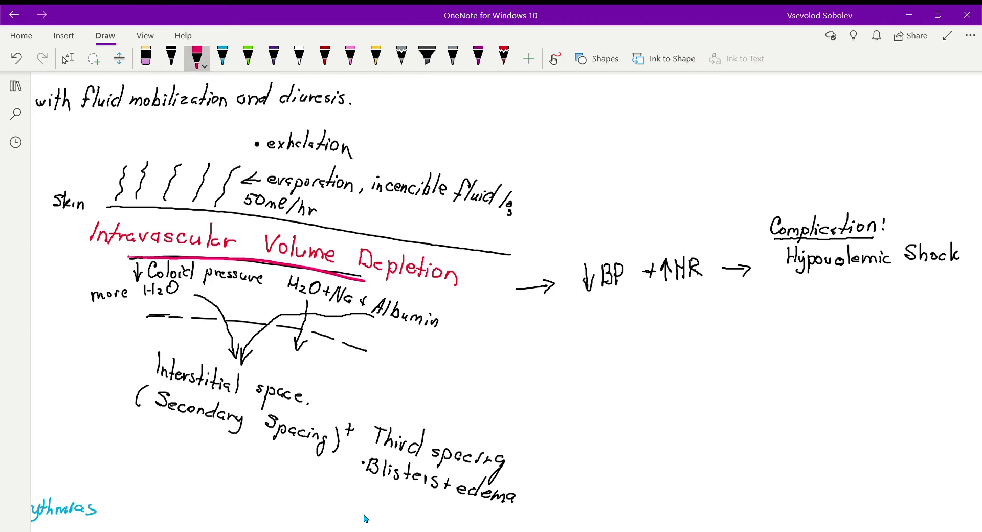
{"action": "left_click_drag", "start_coordinate": [150, 314], "coordinate": [342, 340]}
{"action": "left_click_drag", "start_coordinate": [344, 343], "coordinate": [372, 352]}
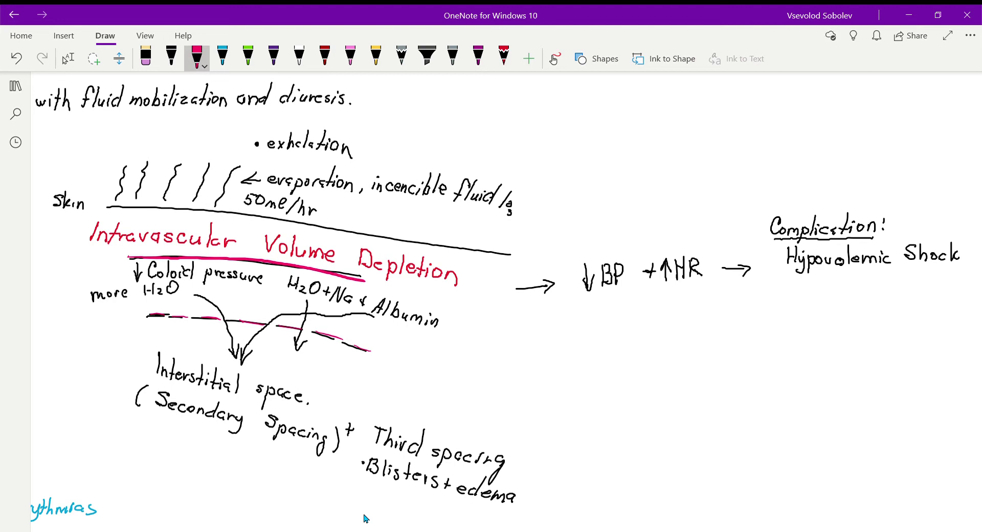
Draw a circled X beside Albumin and write 'where more protein' after Third spacing
{"action": "mouse_move", "coordinate": [436, 330]}
{"action": "left_mouse_down"}
{"action": "mouse_move", "coordinate": [440, 346]}
{"action": "mouse_move", "coordinate": [430, 330]}
{"action": "left_mouse_up"}
{"action": "left_click_drag", "start_coordinate": [517, 458], "coordinate": [631, 466]}
{"action": "left_click_drag", "start_coordinate": [633, 462], "coordinate": [645, 467]}
{"action": "left_click_drag", "start_coordinate": [647, 458], "coordinate": [657, 464]}
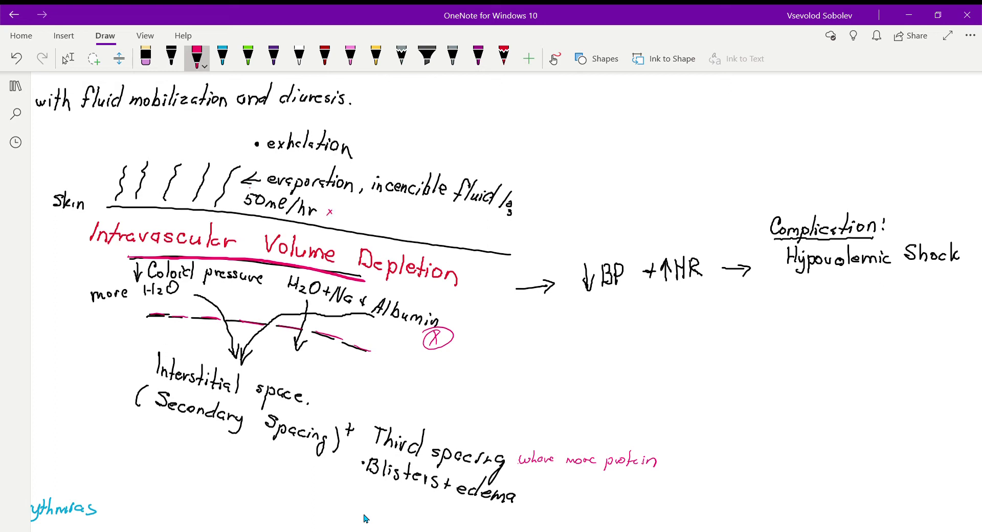
Write 'x 20hr 1000ml' after the 50ml/hr rate
{"action": "mouse_move", "coordinate": [344, 208]}
{"action": "left_mouse_down"}
{"action": "mouse_move", "coordinate": [343, 216]}
{"action": "mouse_move", "coordinate": [349, 208]}
{"action": "left_mouse_up"}
{"action": "left_click_drag", "start_coordinate": [357, 205], "coordinate": [361, 216]}
{"action": "left_click_drag", "start_coordinate": [363, 209], "coordinate": [369, 210]}
{"action": "mouse_move", "coordinate": [387, 210]}
{"action": "left_mouse_down"}
{"action": "mouse_move", "coordinate": [388, 219]}
{"action": "mouse_move", "coordinate": [413, 214]}
{"action": "left_mouse_up"}
{"action": "left_click_drag", "start_coordinate": [418, 219], "coordinate": [469, 227]}
{"action": "left_click", "coordinate": [437, 220]}
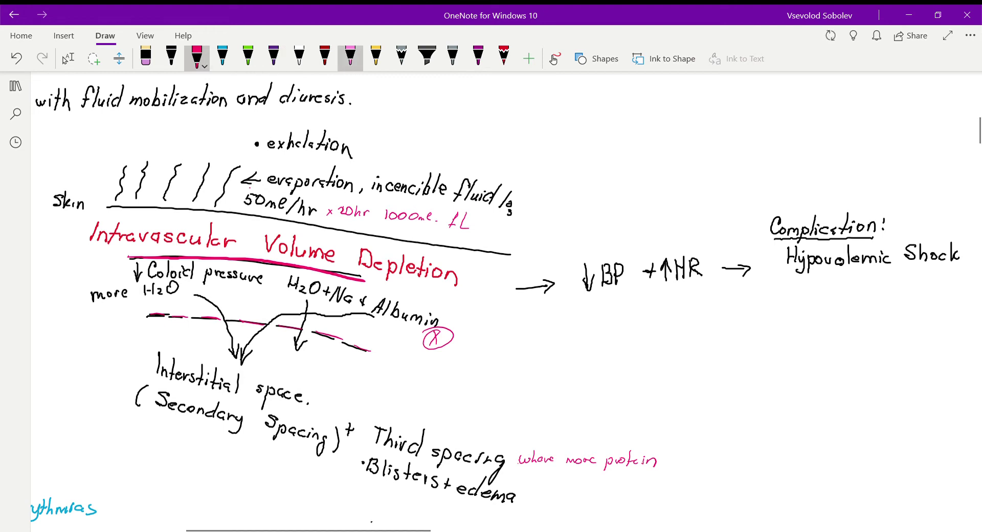
Highlight the skin line in yellow and trace the evaporation waves in light blue
{"action": "left_click", "coordinate": [376, 57]}
{"action": "mouse_move", "coordinate": [103, 206]}
{"action": "left_mouse_down"}
{"action": "mouse_move", "coordinate": [208, 211]}
{"action": "mouse_move", "coordinate": [505, 257]}
{"action": "left_mouse_up"}
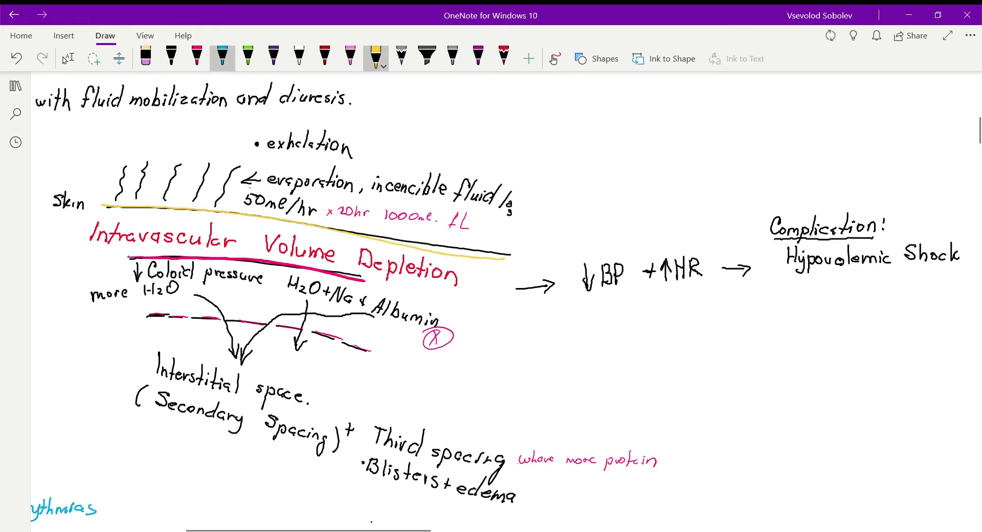
{"action": "left_click", "coordinate": [223, 56]}
{"action": "mouse_move", "coordinate": [117, 197]}
{"action": "left_mouse_down"}
{"action": "mouse_move", "coordinate": [124, 166]}
{"action": "mouse_move", "coordinate": [145, 172]}
{"action": "mouse_move", "coordinate": [148, 163]}
{"action": "left_mouse_up"}
{"action": "left_click_drag", "start_coordinate": [160, 197], "coordinate": [182, 157]}
{"action": "mouse_move", "coordinate": [195, 198]}
{"action": "left_mouse_down"}
{"action": "mouse_move", "coordinate": [215, 163]}
{"action": "mouse_move", "coordinate": [239, 166]}
{"action": "left_mouse_up"}
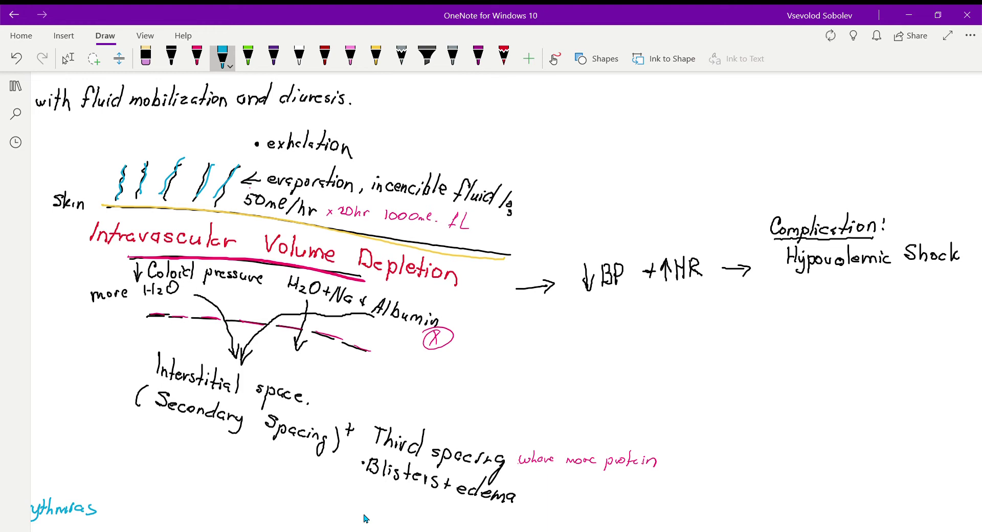
Scroll down and pan across to the fluid volume and restored fluid balance diagrams
{"action": "scroll", "coordinate": [303, 350], "scroll_direction": "down", "scroll_amount": 2}
{"action": "scroll", "coordinate": [362, 529], "scroll_direction": "up", "scroll_amount": 3}
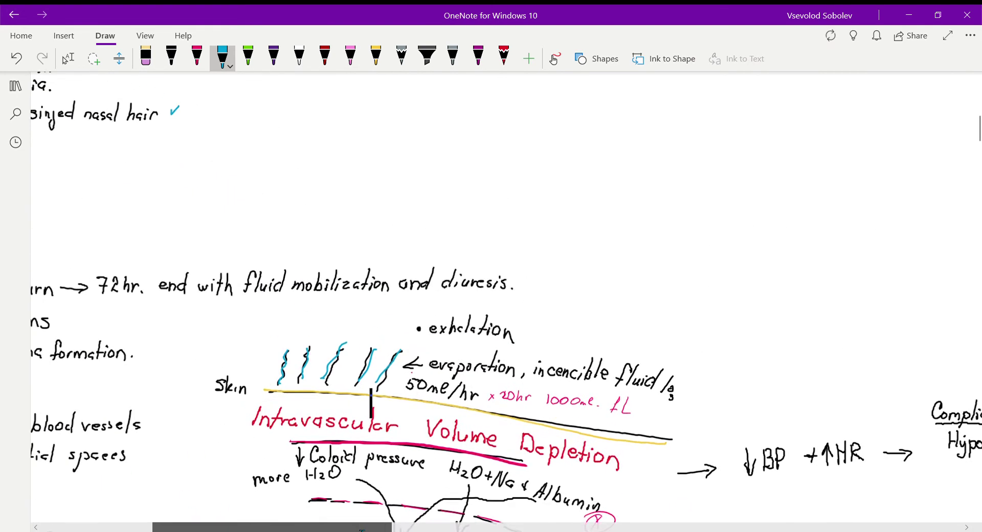
{"action": "scroll", "coordinate": [363, 529], "scroll_direction": "left", "scroll_amount": 5}
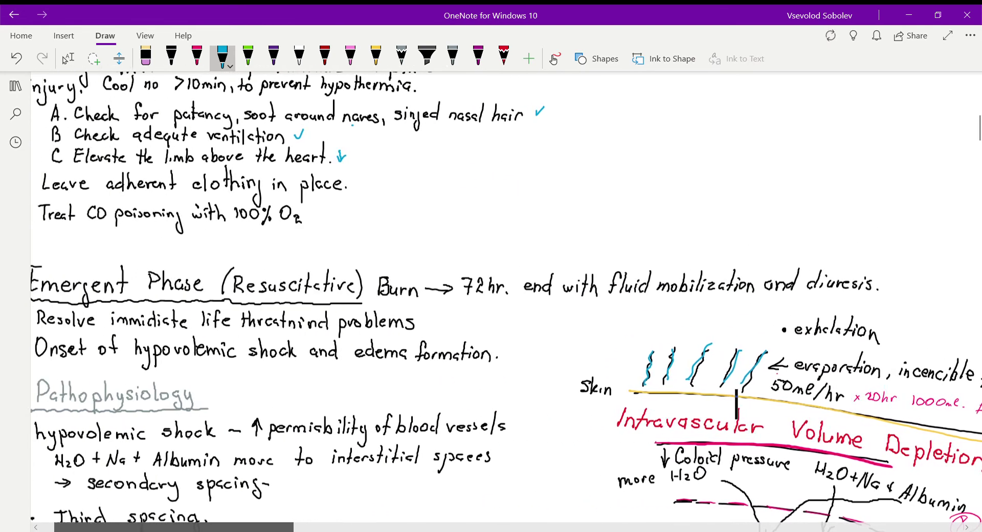
{"action": "scroll", "coordinate": [252, 386], "scroll_direction": "down", "scroll_amount": 7}
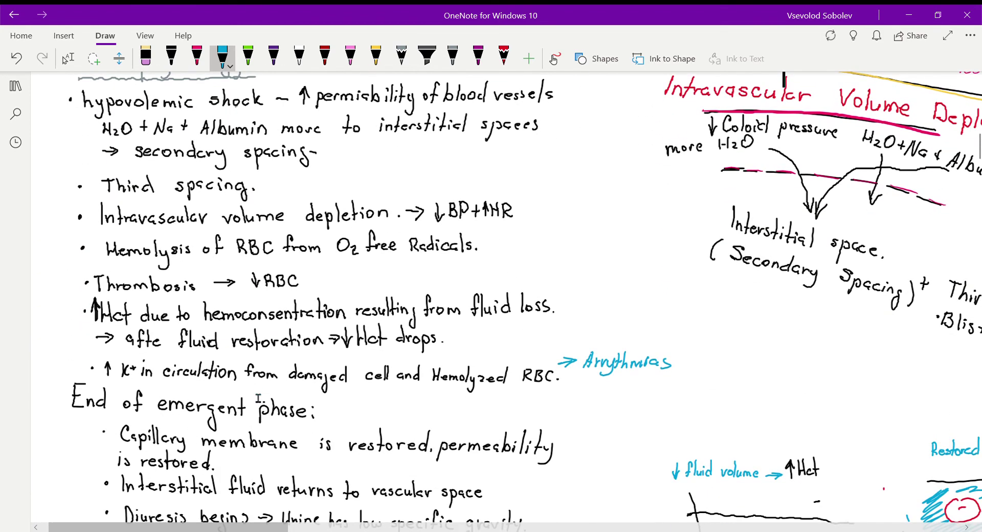
{"action": "scroll", "coordinate": [253, 386], "scroll_direction": "down", "scroll_amount": 4}
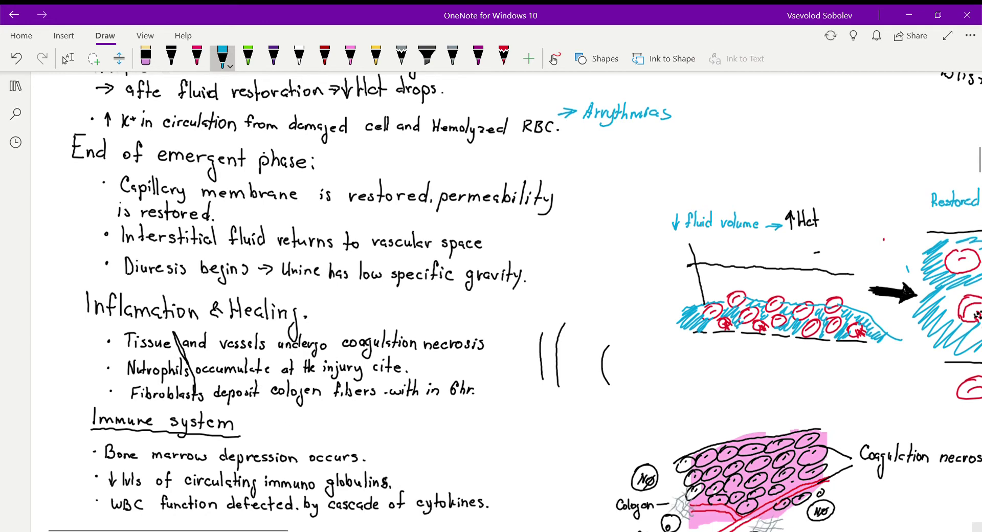
{"action": "left_click_drag", "start_coordinate": [159, 529], "coordinate": [313, 528]}
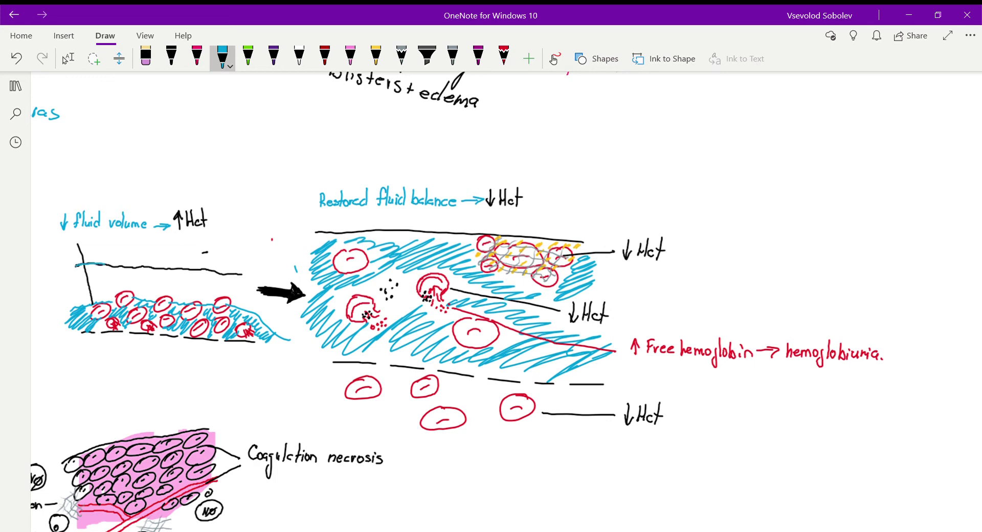
Draw a row of small light-blue spikes under the cell layer of the low fluid volume diagram
{"action": "left_click_drag", "start_coordinate": [98, 264], "coordinate": [110, 265]}
{"action": "left_click_drag", "start_coordinate": [101, 332], "coordinate": [106, 351]}
{"action": "mouse_move", "coordinate": [126, 330]}
{"action": "left_mouse_down"}
{"action": "mouse_move", "coordinate": [124, 345]}
{"action": "mouse_move", "coordinate": [155, 347]}
{"action": "left_mouse_up"}
{"action": "mouse_move", "coordinate": [159, 333]}
{"action": "left_mouse_down"}
{"action": "mouse_move", "coordinate": [164, 348]}
{"action": "mouse_move", "coordinate": [219, 347]}
{"action": "left_mouse_up"}
{"action": "left_click_drag", "start_coordinate": [223, 336], "coordinate": [227, 347]}
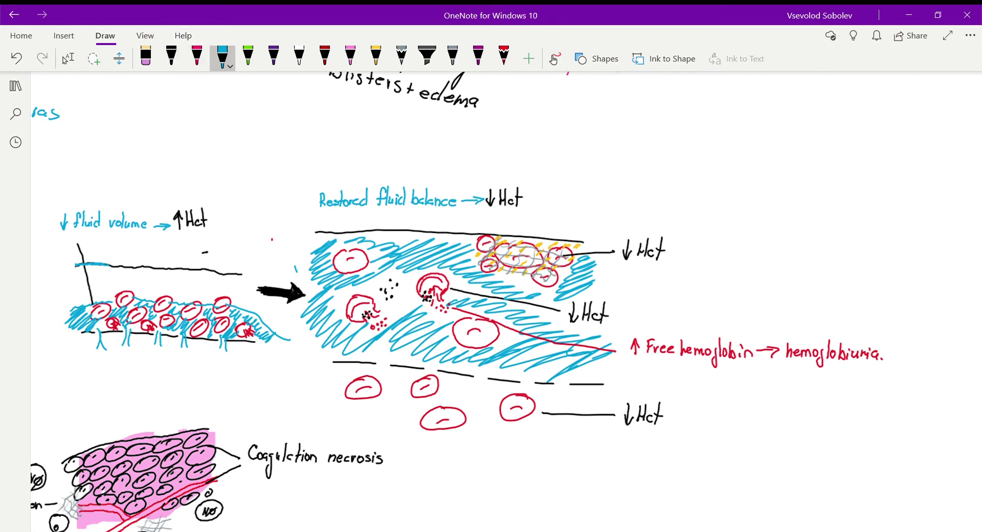
Write 'Free Radicals' above the vessel and connect it to the blue hatching with a line
{"action": "left_click_drag", "start_coordinate": [461, 216], "coordinate": [506, 227]}
{"action": "left_click_drag", "start_coordinate": [507, 215], "coordinate": [533, 227]}
{"action": "left_click_drag", "start_coordinate": [538, 220], "coordinate": [555, 227]}
{"action": "left_click_drag", "start_coordinate": [564, 211], "coordinate": [566, 228]}
{"action": "left_click_drag", "start_coordinate": [398, 282], "coordinate": [464, 231]}
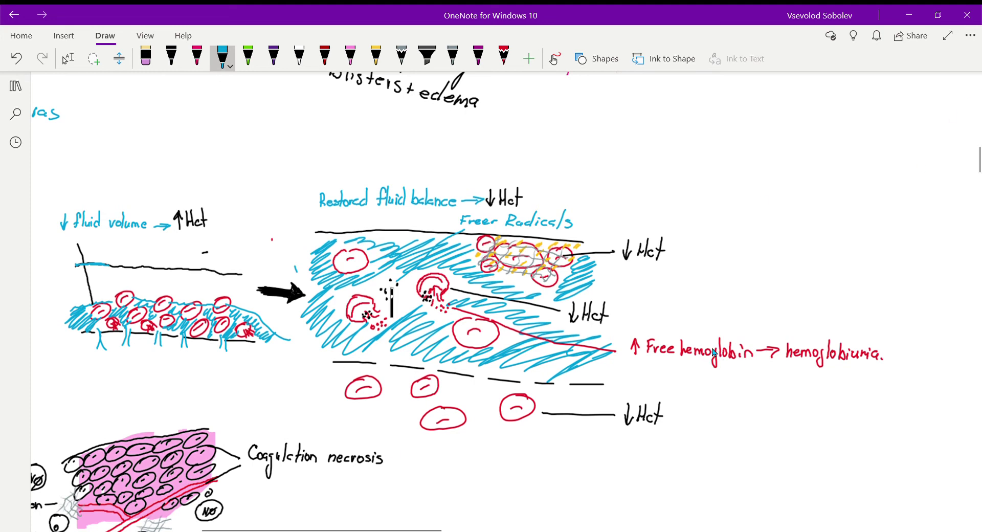
Draw a down arrow under hemoglobinuria leading to a handwritten 'Kidney Injury'
{"action": "mouse_move", "coordinate": [804, 366]}
{"action": "left_mouse_down"}
{"action": "mouse_move", "coordinate": [806, 381]}
{"action": "mouse_move", "coordinate": [812, 375]}
{"action": "mouse_move", "coordinate": [776, 403]}
{"action": "mouse_move", "coordinate": [787, 402]}
{"action": "left_mouse_up"}
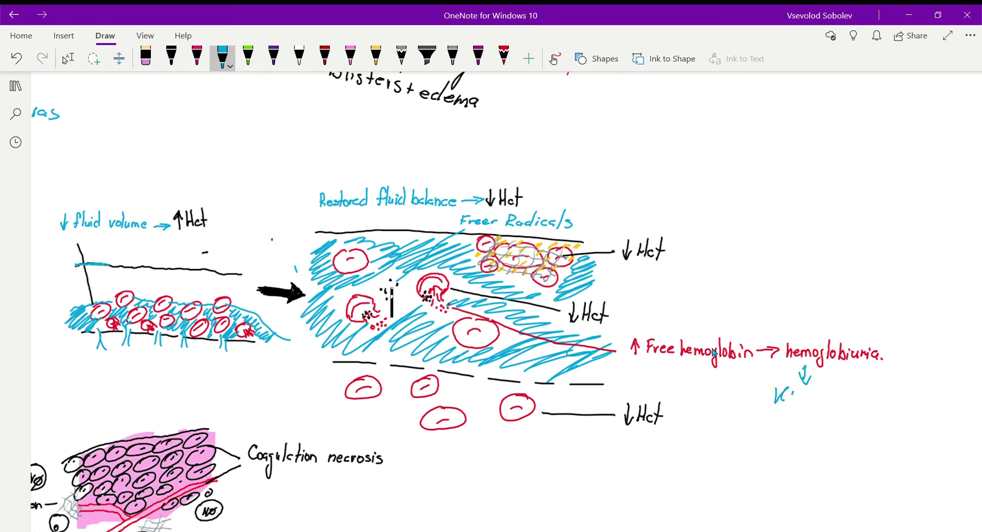
{"action": "mouse_move", "coordinate": [801, 395]}
{"action": "left_mouse_down"}
{"action": "mouse_move", "coordinate": [805, 412]}
{"action": "mouse_move", "coordinate": [870, 395]}
{"action": "left_mouse_up"}
{"action": "left_click", "coordinate": [68, 57]}
{"action": "left_click_drag", "start_coordinate": [872, 394], "coordinate": [864, 414]}
{"action": "left_click", "coordinate": [223, 58]}
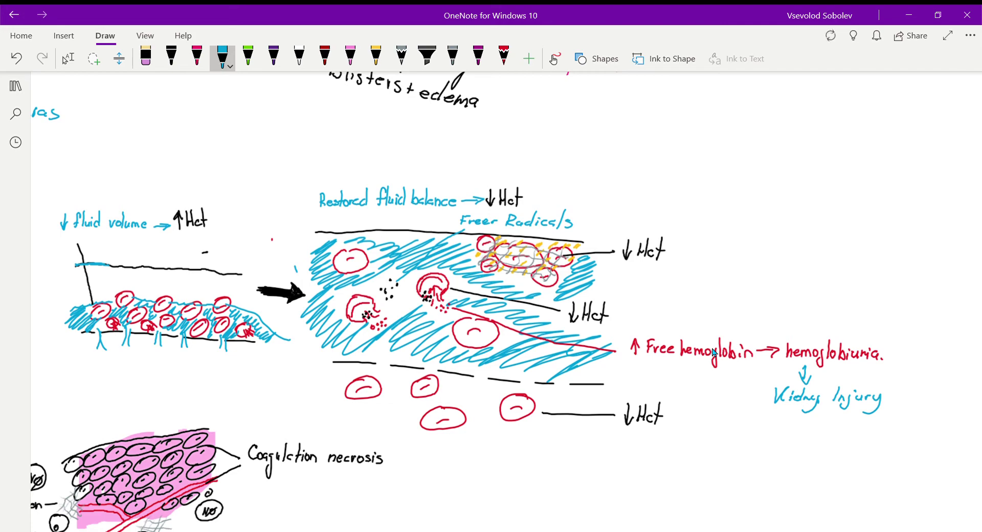
In light-blue ink, draw a white blood cell by the bone and correct 'citokine' to 'cytokine'
{"action": "left_click_drag", "start_coordinate": [860, 420], "coordinate": [860, 450]}
{"action": "scroll", "coordinate": [635, 327], "scroll_direction": "down", "scroll_amount": 2}
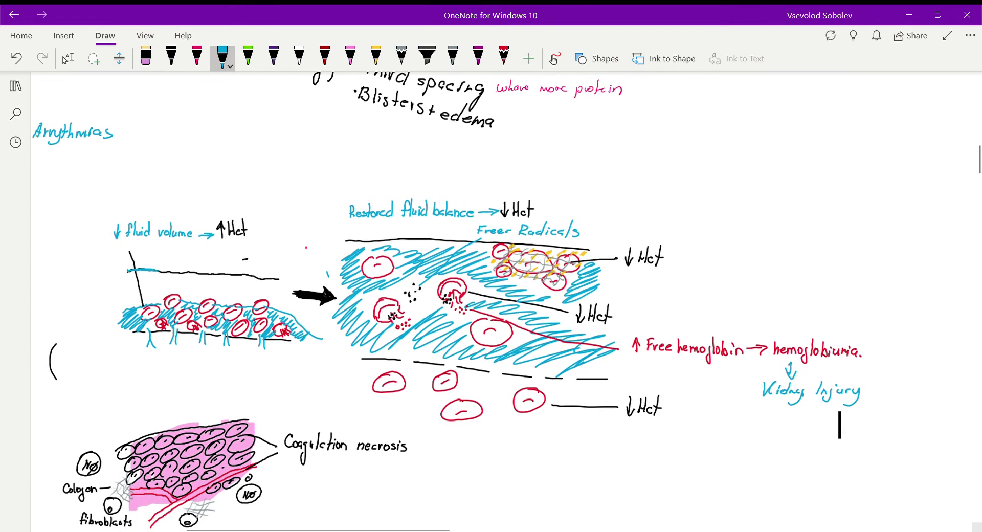
{"action": "scroll", "coordinate": [506, 302], "scroll_direction": "up", "scroll_amount": 3}
{"action": "scroll", "coordinate": [507, 302], "scroll_direction": "left", "scroll_amount": 4}
{"action": "scroll", "coordinate": [507, 302], "scroll_direction": "left", "scroll_amount": 6}
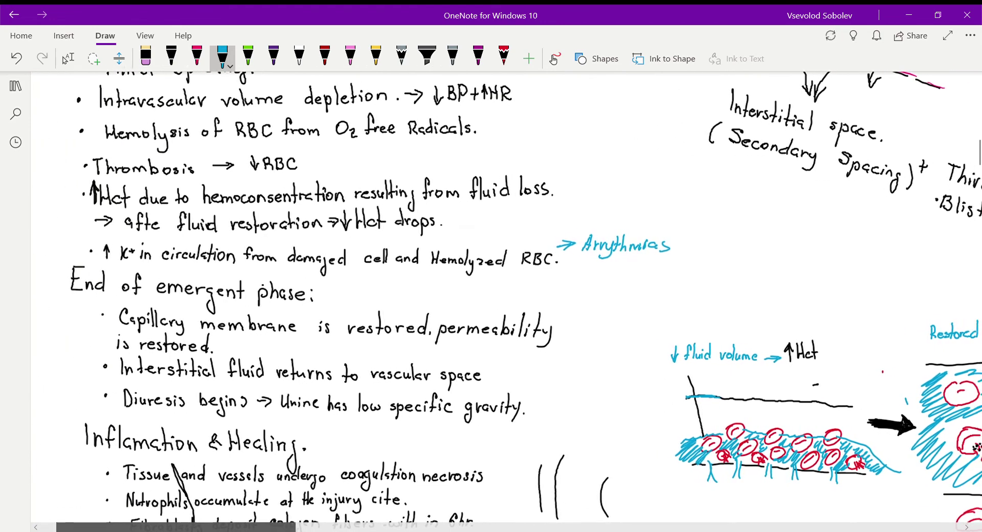
{"action": "scroll", "coordinate": [287, 436], "scroll_direction": "down", "scroll_amount": 5}
{"action": "scroll", "coordinate": [287, 436], "scroll_direction": "down", "scroll_amount": 3}
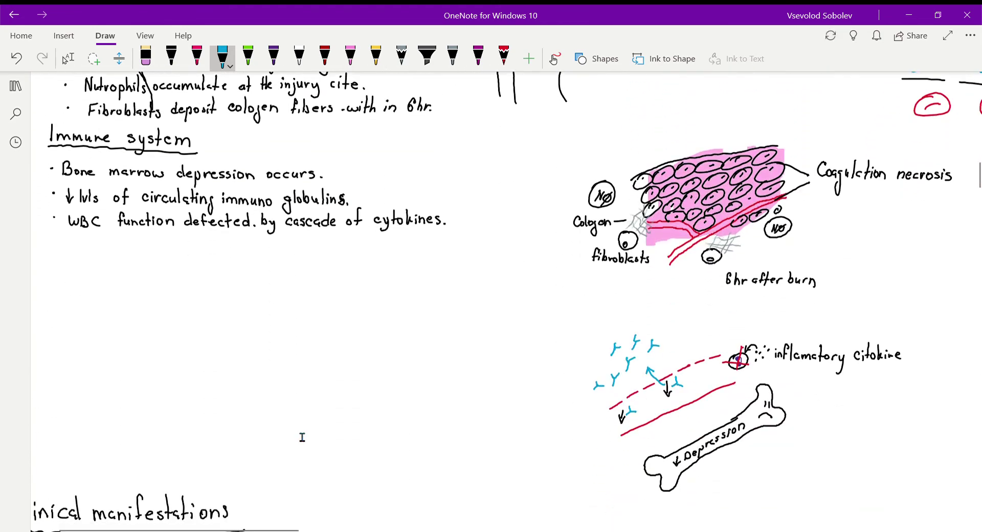
{"action": "key", "text": "Escape"}
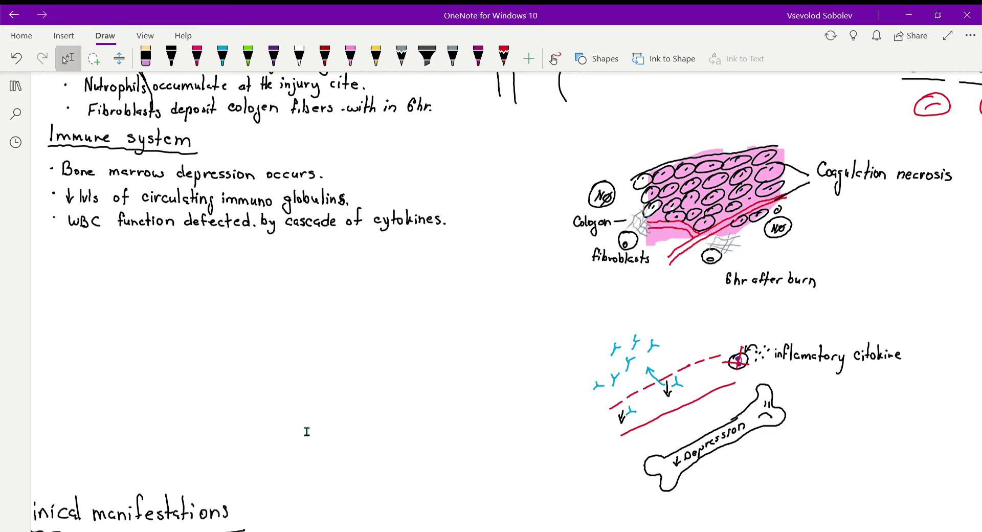
{"action": "key", "text": "alt+d"}
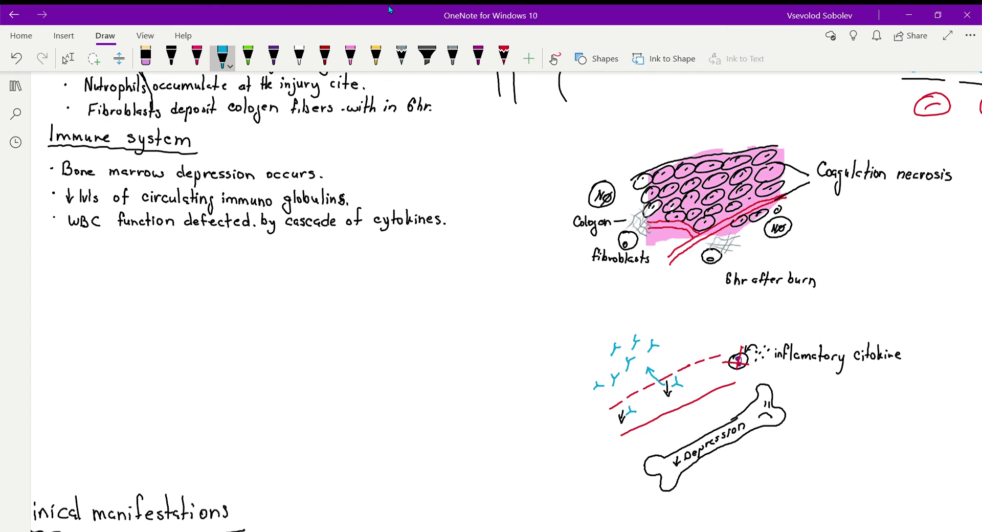
{"action": "mouse_move", "coordinate": [692, 425]}
{"action": "left_mouse_down"}
{"action": "mouse_move", "coordinate": [684, 431]}
{"action": "mouse_move", "coordinate": [697, 436]}
{"action": "mouse_move", "coordinate": [688, 426]}
{"action": "mouse_move", "coordinate": [714, 416]}
{"action": "mouse_move", "coordinate": [687, 436]}
{"action": "left_mouse_up"}
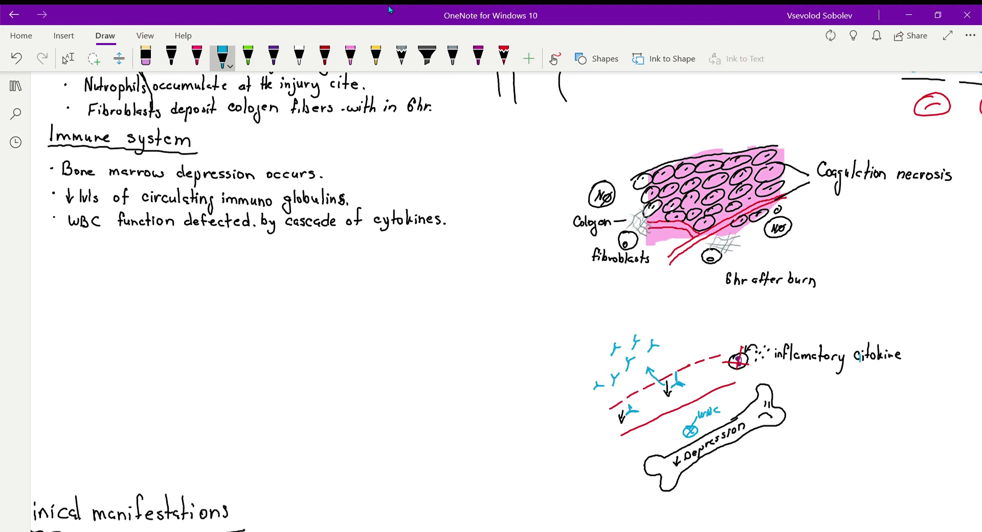
{"action": "left_click_drag", "start_coordinate": [864, 352], "coordinate": [852, 366]}
Write 'Lab: 10000 – 20000' above the diagram with 'Malfunction.' beneath the range
{"action": "mouse_move", "coordinate": [697, 303]}
{"action": "left_mouse_down"}
{"action": "mouse_move", "coordinate": [695, 315]}
{"action": "mouse_move", "coordinate": [708, 316]}
{"action": "left_mouse_up"}
{"action": "mouse_move", "coordinate": [712, 303]}
{"action": "left_mouse_down"}
{"action": "mouse_move", "coordinate": [712, 316]}
{"action": "mouse_move", "coordinate": [803, 307]}
{"action": "left_mouse_up"}
{"action": "left_click_drag", "start_coordinate": [813, 306], "coordinate": [830, 307]}
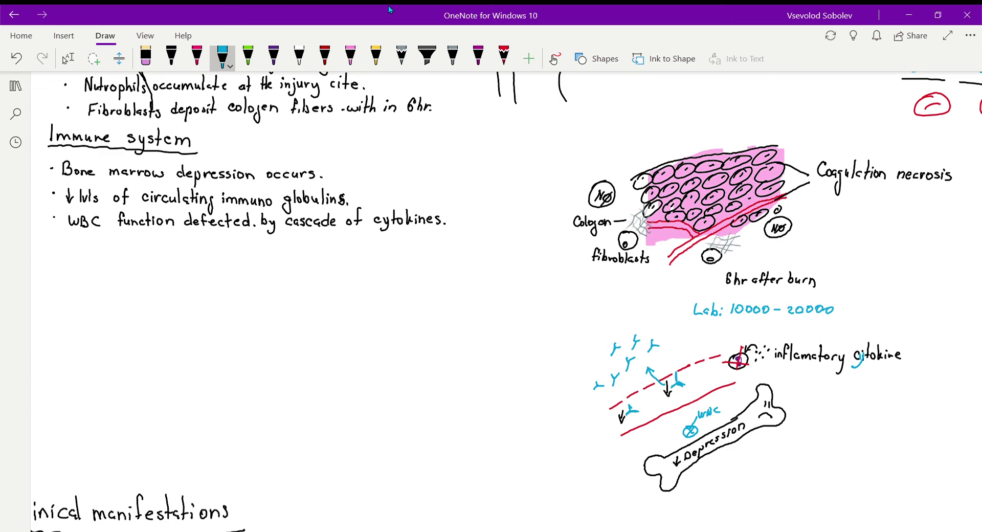
{"action": "mouse_move", "coordinate": [773, 329]}
{"action": "left_mouse_down"}
{"action": "mouse_move", "coordinate": [783, 317]}
{"action": "mouse_move", "coordinate": [795, 330]}
{"action": "mouse_move", "coordinate": [802, 319]}
{"action": "left_mouse_up"}
{"action": "left_click_drag", "start_coordinate": [805, 323], "coordinate": [820, 331]}
{"action": "mouse_move", "coordinate": [829, 318]}
{"action": "left_mouse_down"}
{"action": "mouse_move", "coordinate": [830, 333]}
{"action": "mouse_move", "coordinate": [837, 326]}
{"action": "left_mouse_up"}
{"action": "left_click_drag", "start_coordinate": [840, 325], "coordinate": [843, 325]}
{"action": "left_click_drag", "start_coordinate": [848, 331], "coordinate": [875, 324]}
{"action": "left_click_drag", "start_coordinate": [871, 324], "coordinate": [870, 338]}
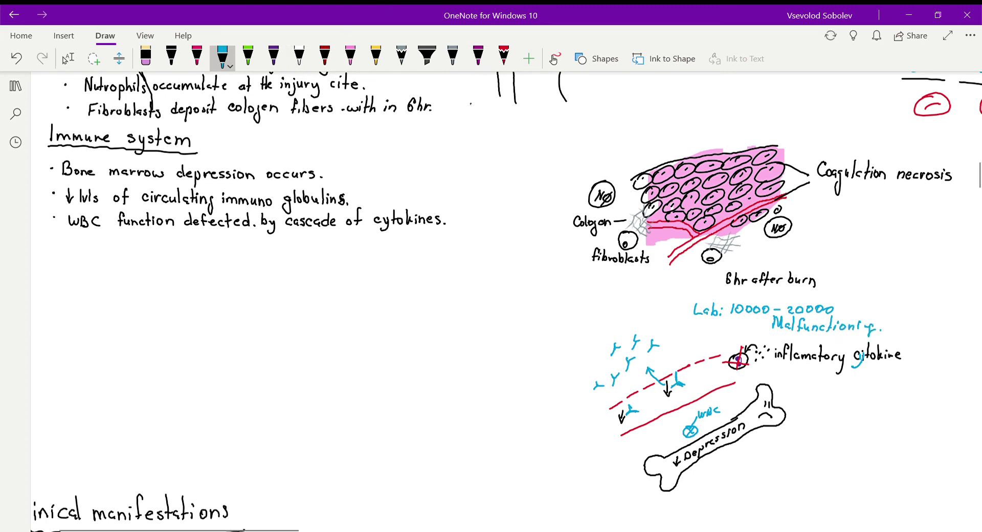
Draw a stomach beside Clinical manifestations with a leader line labelled 'Impaired'
{"action": "scroll", "coordinate": [331, 288], "scroll_direction": "down", "scroll_amount": 2}
{"action": "scroll", "coordinate": [331, 287], "scroll_direction": "down", "scroll_amount": 2}
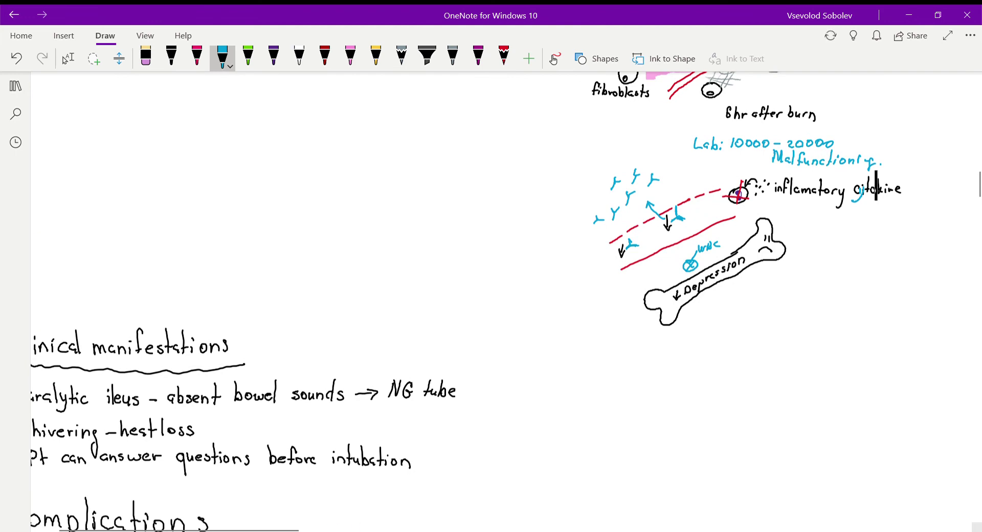
{"action": "scroll", "coordinate": [303, 414], "scroll_direction": "left", "scroll_amount": 3}
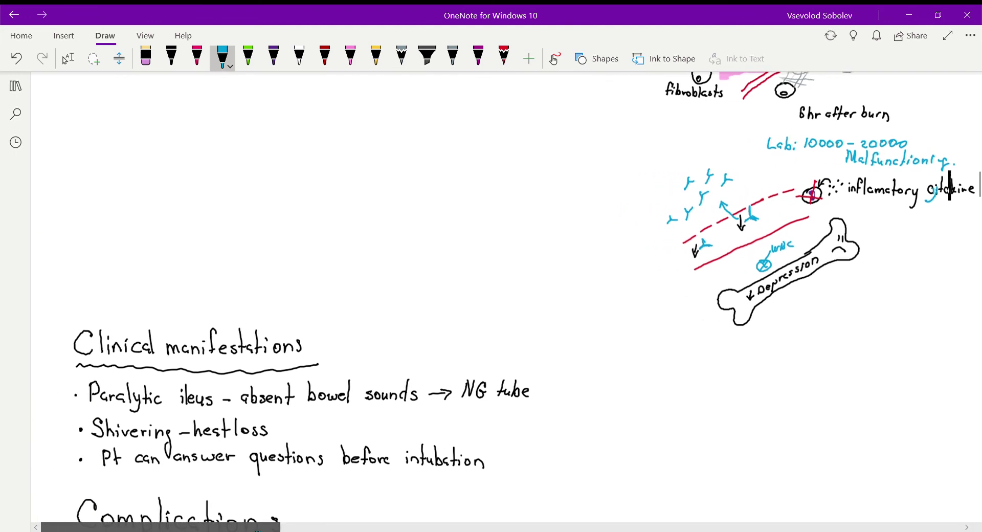
{"action": "scroll", "coordinate": [307, 381], "scroll_direction": "down", "scroll_amount": 7}
{"action": "scroll", "coordinate": [309, 383], "scroll_direction": "up", "scroll_amount": 3}
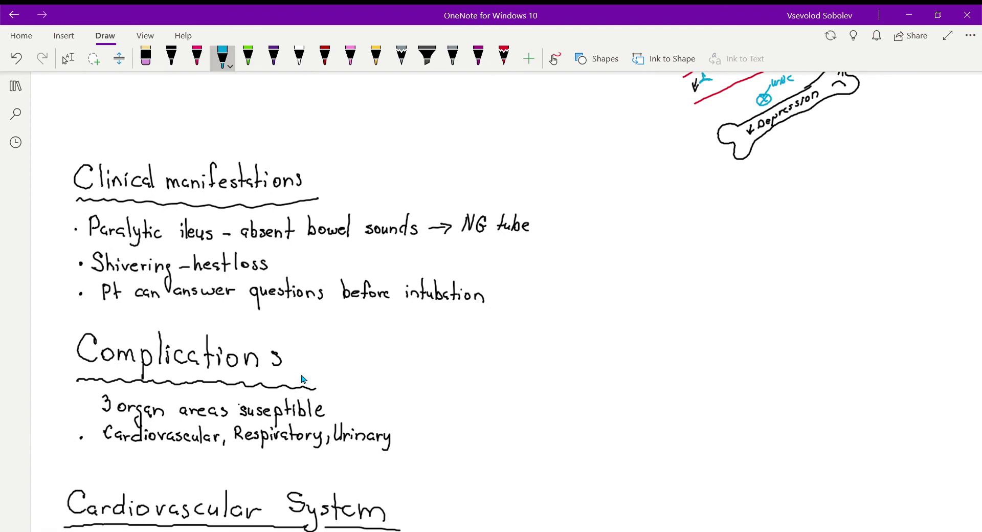
{"action": "mouse_move", "coordinate": [644, 248]}
{"action": "left_mouse_down"}
{"action": "mouse_move", "coordinate": [654, 292]}
{"action": "mouse_move", "coordinate": [663, 256]}
{"action": "mouse_move", "coordinate": [701, 254]}
{"action": "mouse_move", "coordinate": [692, 298]}
{"action": "mouse_move", "coordinate": [667, 318]}
{"action": "mouse_move", "coordinate": [718, 272]}
{"action": "mouse_move", "coordinate": [716, 239]}
{"action": "mouse_move", "coordinate": [656, 234]}
{"action": "mouse_move", "coordinate": [640, 246]}
{"action": "left_mouse_up"}
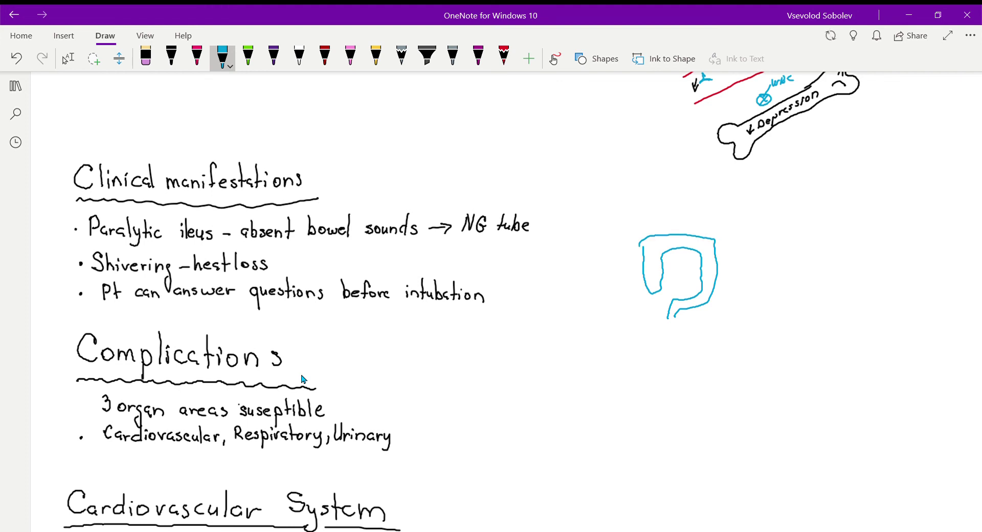
{"action": "mouse_move", "coordinate": [704, 246]}
{"action": "left_mouse_down"}
{"action": "mouse_move", "coordinate": [751, 253]}
{"action": "mouse_move", "coordinate": [756, 243]}
{"action": "left_mouse_up"}
{"action": "mouse_move", "coordinate": [762, 240]}
{"action": "left_mouse_down"}
{"action": "mouse_move", "coordinate": [792, 242]}
{"action": "mouse_move", "coordinate": [806, 227]}
{"action": "left_mouse_up"}
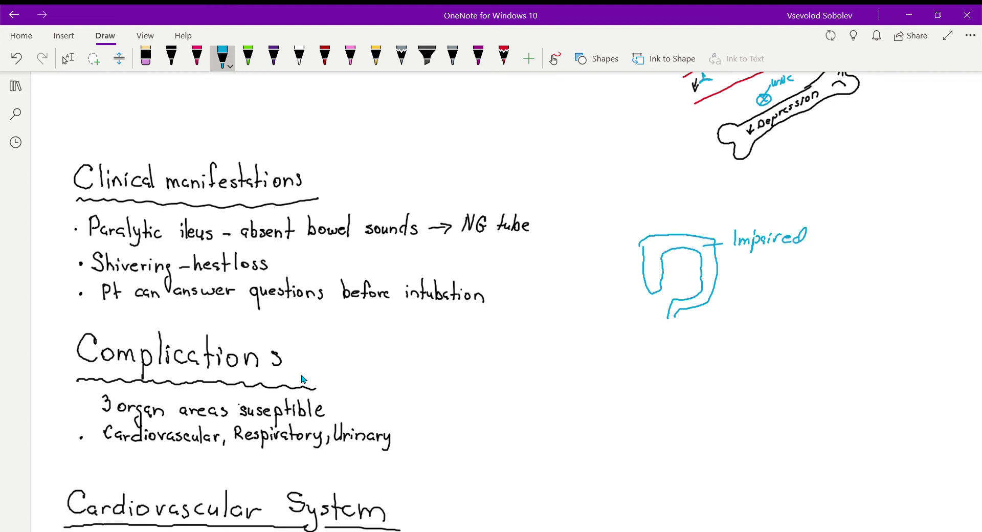
Draw the esophagus above the stomach with an upward arrow labelled 'Out'
{"action": "left_click_drag", "start_coordinate": [679, 221], "coordinate": [677, 233]}
{"action": "left_click_drag", "start_coordinate": [693, 195], "coordinate": [688, 216]}
{"action": "left_click_drag", "start_coordinate": [689, 164], "coordinate": [700, 196]}
{"action": "mouse_move", "coordinate": [673, 163]}
{"action": "left_mouse_down"}
{"action": "mouse_move", "coordinate": [676, 196]}
{"action": "mouse_move", "coordinate": [681, 177]}
{"action": "left_mouse_up"}
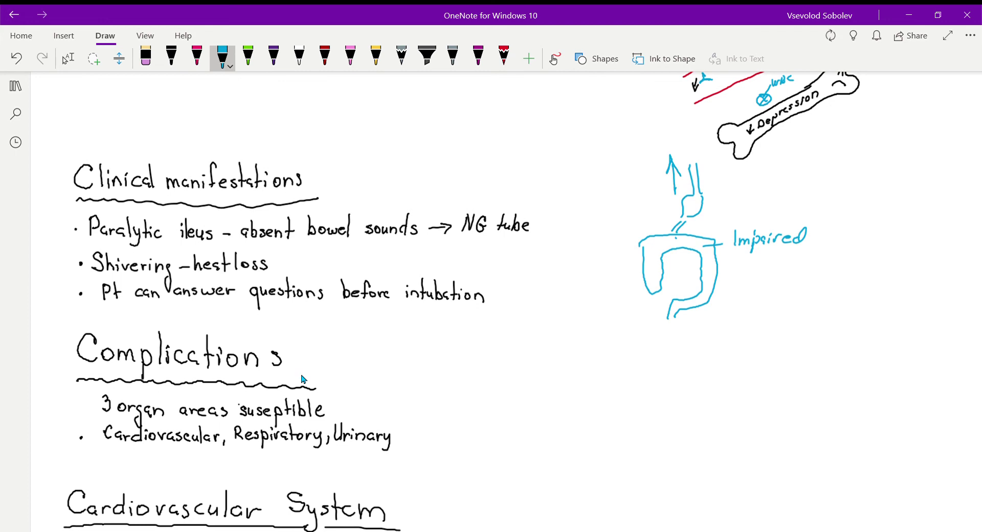
{"action": "mouse_move", "coordinate": [637, 135]}
{"action": "left_mouse_down"}
{"action": "mouse_move", "coordinate": [632, 144]}
{"action": "mouse_move", "coordinate": [639, 136]}
{"action": "left_mouse_up"}
{"action": "mouse_move", "coordinate": [641, 138]}
{"action": "left_mouse_down"}
{"action": "mouse_move", "coordinate": [652, 145]}
{"action": "mouse_move", "coordinate": [657, 135]}
{"action": "left_mouse_up"}
Underline 'NG tube', arrow it to the stomach, and draw the tube up the esophagus toward 'Out'
{"action": "left_click_drag", "start_coordinate": [463, 239], "coordinate": [515, 243]}
{"action": "mouse_move", "coordinate": [571, 208]}
{"action": "left_mouse_down"}
{"action": "mouse_move", "coordinate": [634, 185]}
{"action": "mouse_move", "coordinate": [627, 190]}
{"action": "left_mouse_up"}
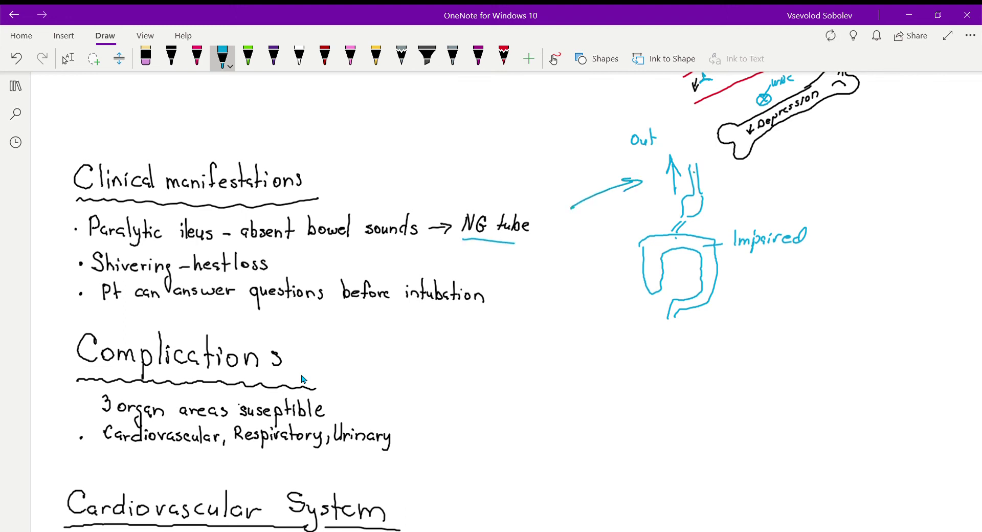
{"action": "left_click_drag", "start_coordinate": [698, 174], "coordinate": [698, 213]}
{"action": "mouse_move", "coordinate": [695, 168]}
{"action": "left_mouse_down"}
{"action": "mouse_move", "coordinate": [686, 139]}
{"action": "mouse_move", "coordinate": [663, 140]}
{"action": "mouse_move", "coordinate": [655, 160]}
{"action": "left_mouse_up"}
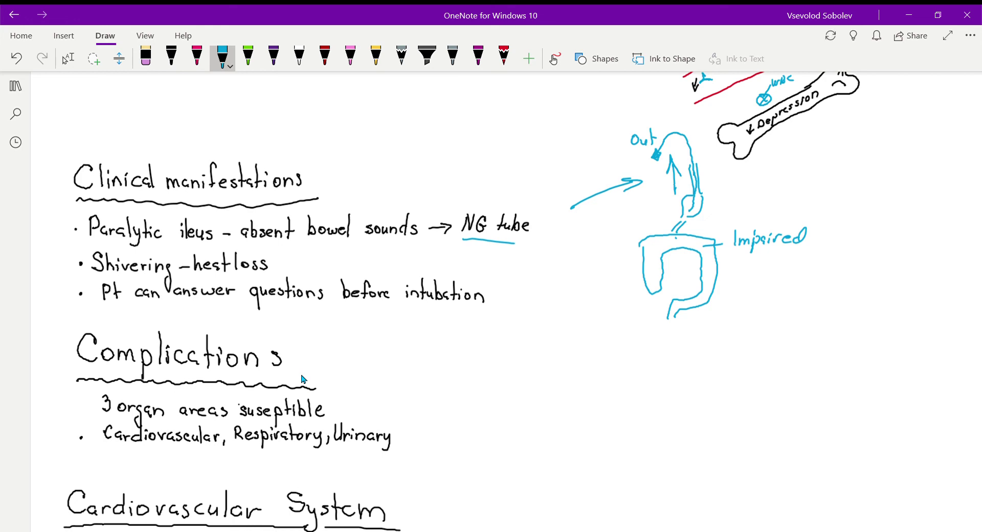
Draw a stick figure left of the stomach with shivering marks around it
{"action": "mouse_move", "coordinate": [592, 257]}
{"action": "left_mouse_down"}
{"action": "mouse_move", "coordinate": [590, 249]}
{"action": "mouse_move", "coordinate": [576, 264]}
{"action": "mouse_move", "coordinate": [560, 307]}
{"action": "mouse_move", "coordinate": [577, 287]}
{"action": "mouse_move", "coordinate": [588, 327]}
{"action": "mouse_move", "coordinate": [597, 289]}
{"action": "mouse_move", "coordinate": [608, 307]}
{"action": "mouse_move", "coordinate": [588, 251]}
{"action": "mouse_move", "coordinate": [565, 279]}
{"action": "mouse_move", "coordinate": [611, 277]}
{"action": "left_mouse_up"}
{"action": "left_click_drag", "start_coordinate": [615, 270], "coordinate": [614, 276]}
{"action": "left_click_drag", "start_coordinate": [558, 294], "coordinate": [610, 302]}
{"action": "left_click_drag", "start_coordinate": [615, 294], "coordinate": [613, 301]}
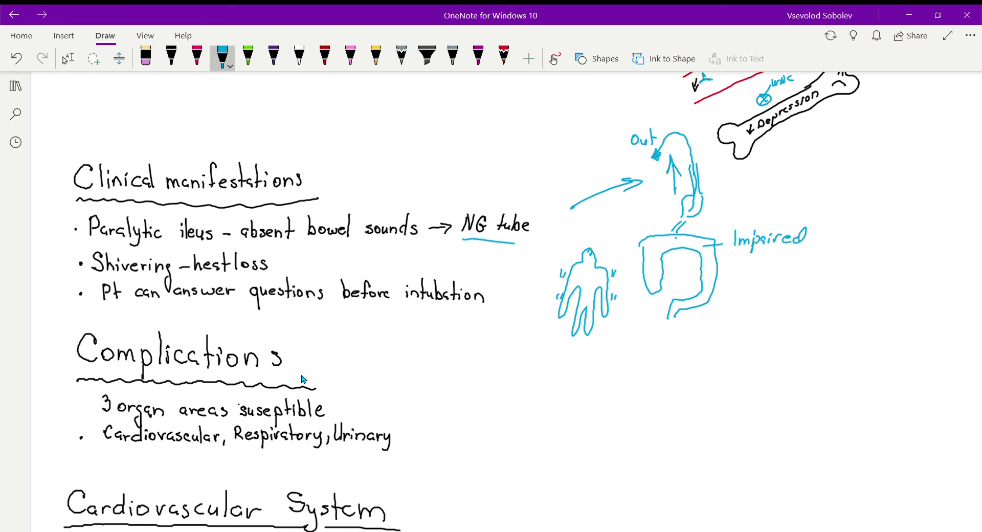
Write '↑Metab + ↓Callory' beside Shivering, bracketed, with an arrow to the figure
{"action": "left_click_drag", "start_coordinate": [318, 255], "coordinate": [339, 260]}
{"action": "mouse_move", "coordinate": [351, 250]}
{"action": "left_mouse_down"}
{"action": "mouse_move", "coordinate": [352, 265]}
{"action": "mouse_move", "coordinate": [365, 250]}
{"action": "mouse_move", "coordinate": [370, 264]}
{"action": "mouse_move", "coordinate": [394, 267]}
{"action": "left_mouse_up"}
{"action": "left_click_drag", "start_coordinate": [389, 258], "coordinate": [418, 265]}
{"action": "left_click_drag", "start_coordinate": [420, 251], "coordinate": [425, 264]}
{"action": "left_click_drag", "start_coordinate": [430, 258], "coordinate": [449, 263]}
{"action": "mouse_move", "coordinate": [456, 255]}
{"action": "left_mouse_down"}
{"action": "mouse_move", "coordinate": [457, 275]}
{"action": "mouse_move", "coordinate": [523, 275]}
{"action": "left_mouse_up"}
{"action": "left_click_drag", "start_coordinate": [510, 273], "coordinate": [522, 274]}
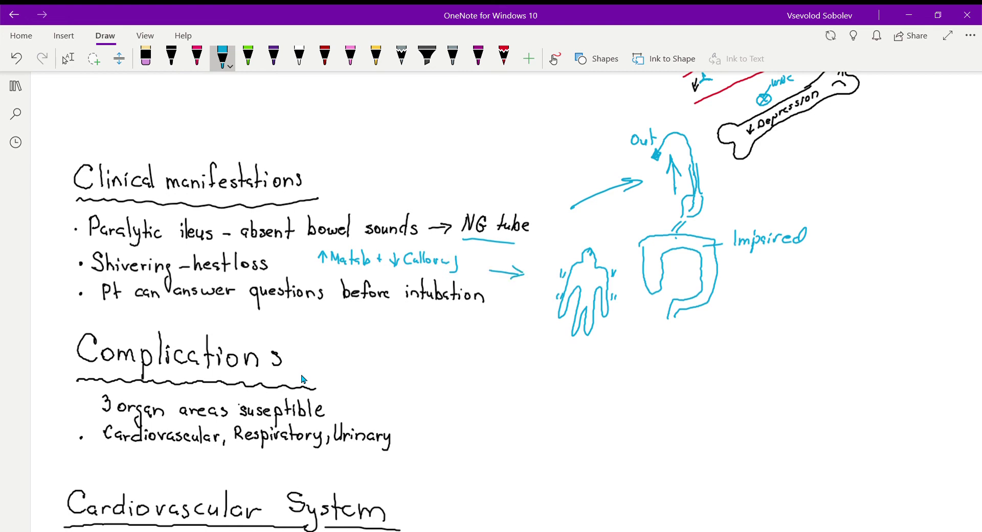
Label the figure 'Cold' and write 'Temp. 85 F°' below it
{"action": "mouse_move", "coordinate": [552, 238]}
{"action": "left_mouse_down"}
{"action": "mouse_move", "coordinate": [576, 242]}
{"action": "mouse_move", "coordinate": [568, 241]}
{"action": "left_mouse_up"}
{"action": "left_click_drag", "start_coordinate": [616, 330], "coordinate": [632, 337]}
{"action": "mouse_move", "coordinate": [645, 332]}
{"action": "left_mouse_down"}
{"action": "mouse_move", "coordinate": [647, 347]}
{"action": "mouse_move", "coordinate": [654, 332]}
{"action": "left_mouse_up"}
{"action": "mouse_move", "coordinate": [650, 340]}
{"action": "left_mouse_down"}
{"action": "mouse_move", "coordinate": [673, 343]}
{"action": "mouse_move", "coordinate": [673, 359]}
{"action": "mouse_move", "coordinate": [727, 330]}
{"action": "mouse_move", "coordinate": [729, 342]}
{"action": "left_mouse_up"}
{"action": "left_click_drag", "start_coordinate": [734, 330], "coordinate": [747, 342]}
{"action": "left_click_drag", "start_coordinate": [747, 330], "coordinate": [763, 323]}
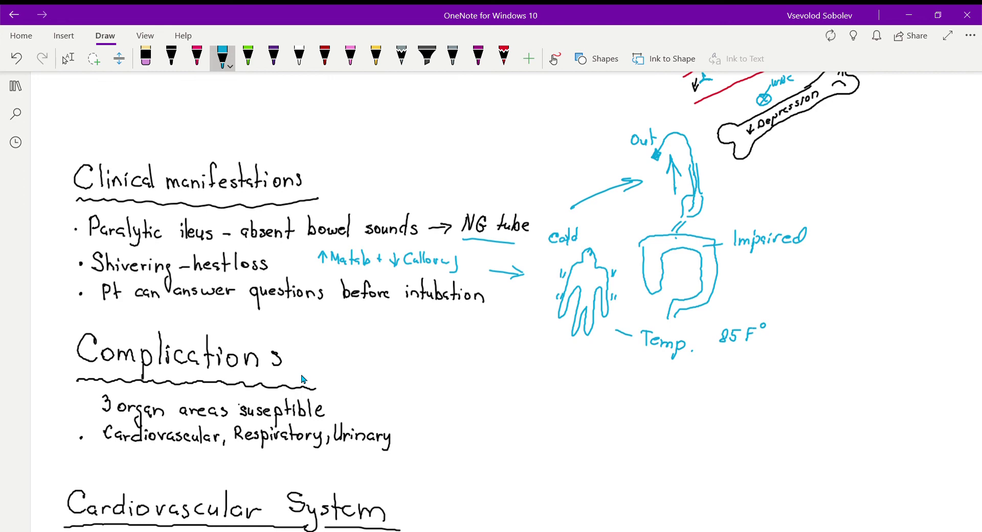
Write 'after 2hr. Intubated' under the intubation bullet and 'edema' under 'Cold'
{"action": "mouse_move", "coordinate": [128, 307]}
{"action": "left_mouse_down"}
{"action": "mouse_move", "coordinate": [134, 319]}
{"action": "mouse_move", "coordinate": [152, 319]}
{"action": "left_mouse_up"}
{"action": "left_click_drag", "start_coordinate": [85, 313], "coordinate": [98, 321]}
{"action": "left_click_drag", "start_coordinate": [94, 312], "coordinate": [112, 312]}
{"action": "left_click_drag", "start_coordinate": [177, 302], "coordinate": [178, 315]}
{"action": "left_click_drag", "start_coordinate": [180, 317], "coordinate": [207, 317]}
{"action": "mouse_move", "coordinate": [212, 314]}
{"action": "left_mouse_down"}
{"action": "mouse_move", "coordinate": [224, 322]}
{"action": "mouse_move", "coordinate": [227, 309]}
{"action": "left_mouse_up"}
{"action": "left_click_drag", "start_coordinate": [230, 316], "coordinate": [242, 319]}
{"action": "left_click_drag", "start_coordinate": [240, 305], "coordinate": [241, 322]}
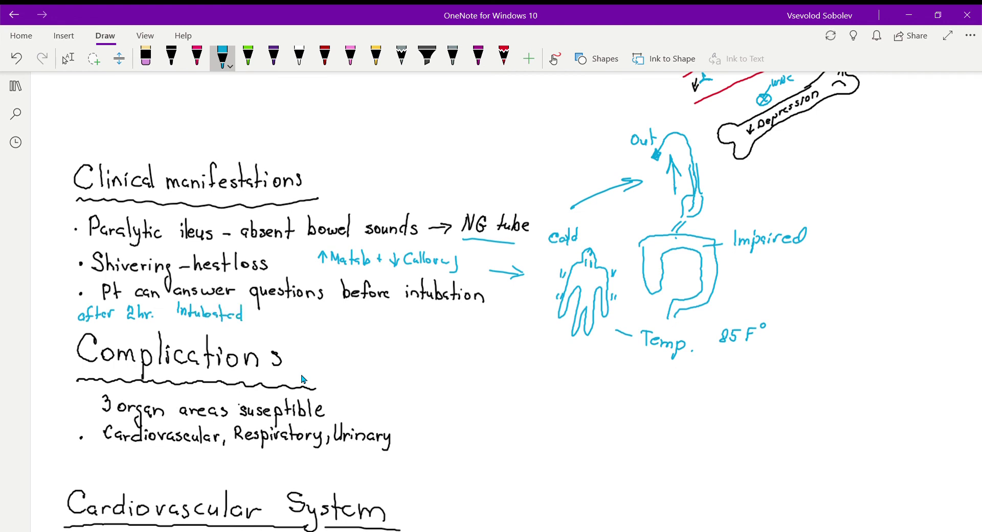
{"action": "left_click_drag", "start_coordinate": [532, 256], "coordinate": [570, 259]}
Write 'Orotrechial acess' below the questions
{"action": "left_click_drag", "start_coordinate": [331, 307], "coordinate": [343, 310]}
{"action": "left_click_drag", "start_coordinate": [347, 309], "coordinate": [373, 315]}
{"action": "mouse_move", "coordinate": [381, 306]}
{"action": "left_mouse_down"}
{"action": "mouse_move", "coordinate": [382, 317]}
{"action": "mouse_move", "coordinate": [399, 314]}
{"action": "left_mouse_up"}
{"action": "mouse_move", "coordinate": [402, 303]}
{"action": "left_mouse_down"}
{"action": "mouse_move", "coordinate": [404, 317]}
{"action": "mouse_move", "coordinate": [452, 317]}
{"action": "left_mouse_up"}
{"action": "mouse_move", "coordinate": [463, 310]}
{"action": "left_mouse_down"}
{"action": "mouse_move", "coordinate": [456, 317]}
{"action": "mouse_move", "coordinate": [467, 317]}
{"action": "left_mouse_up"}
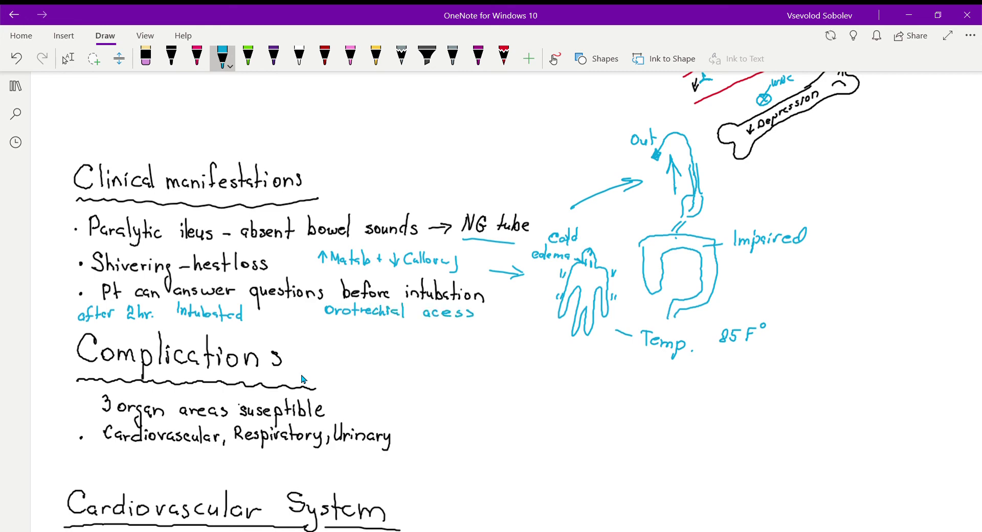
Write 'trachiostomy' below the access note
{"action": "left_click_drag", "start_coordinate": [331, 323], "coordinate": [333, 333]}
{"action": "left_click_drag", "start_coordinate": [329, 328], "coordinate": [342, 328]}
{"action": "left_click_drag", "start_coordinate": [344, 330], "coordinate": [368, 335]}
{"action": "left_click_drag", "start_coordinate": [369, 330], "coordinate": [387, 336]}
{"action": "left_click_drag", "start_coordinate": [384, 332], "coordinate": [395, 331]}
{"action": "left_click_drag", "start_coordinate": [400, 331], "coordinate": [412, 337]}
{"action": "left_click_drag", "start_coordinate": [417, 333], "coordinate": [409, 350]}
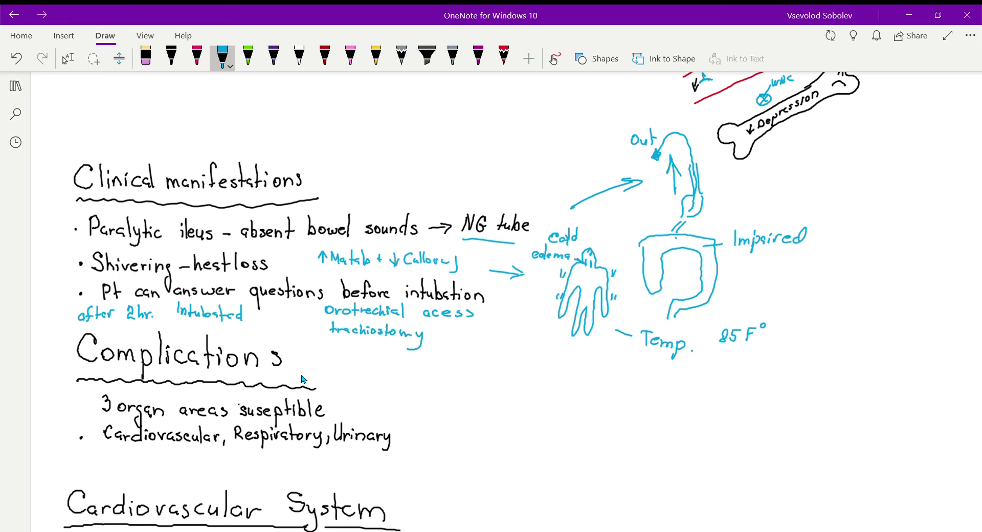